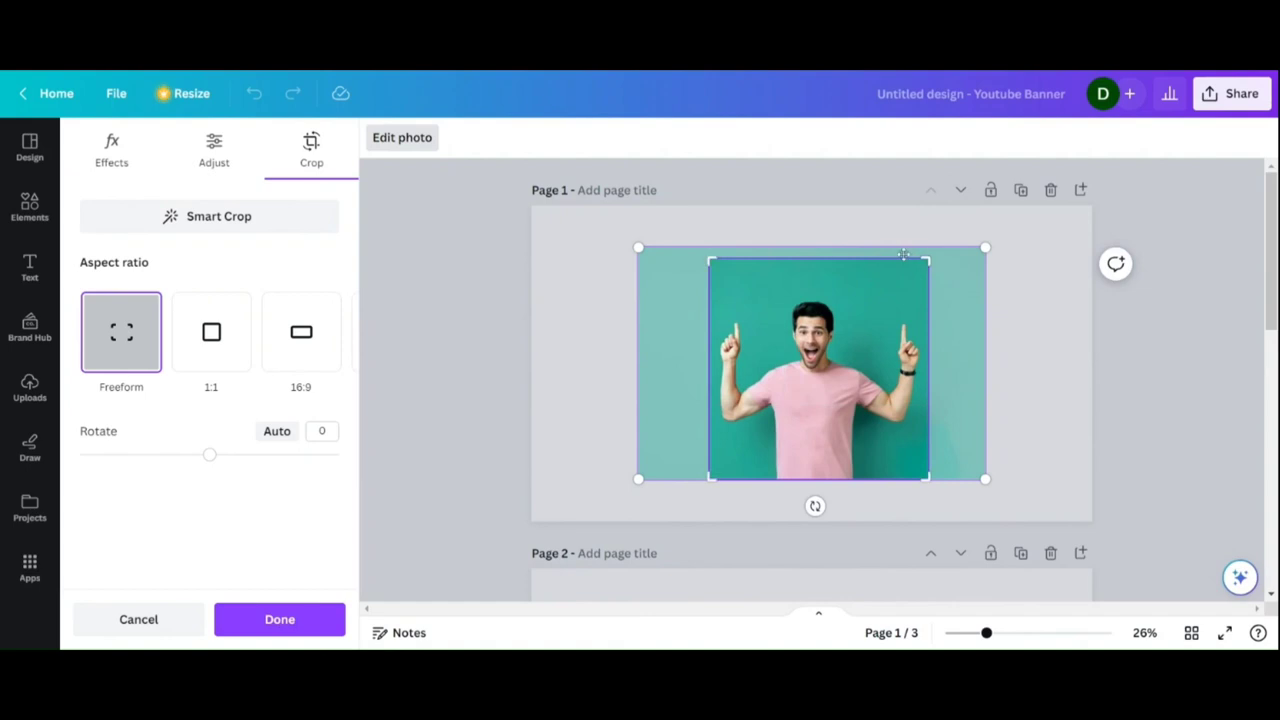
Crop the photo closely around the man and place it against the bottom edge in the left part of page 1
drag(903, 254, 899, 292)
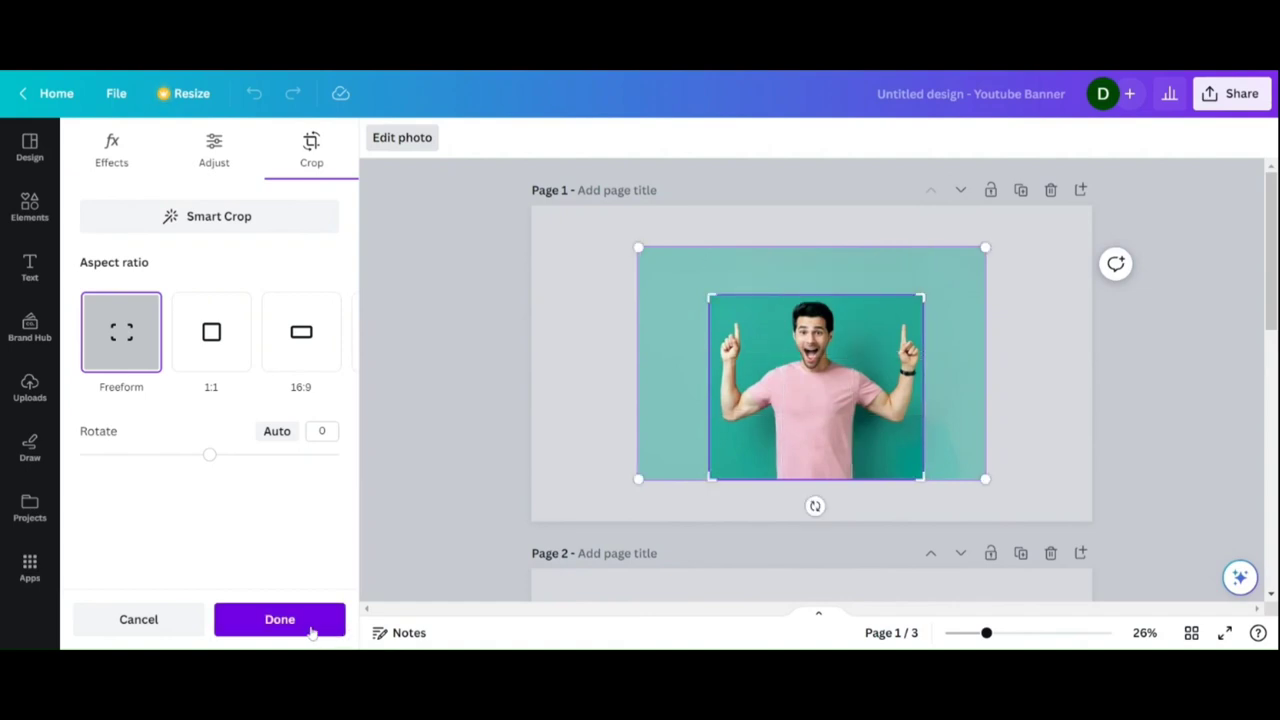
click(280, 619)
drag(818, 470, 662, 510)
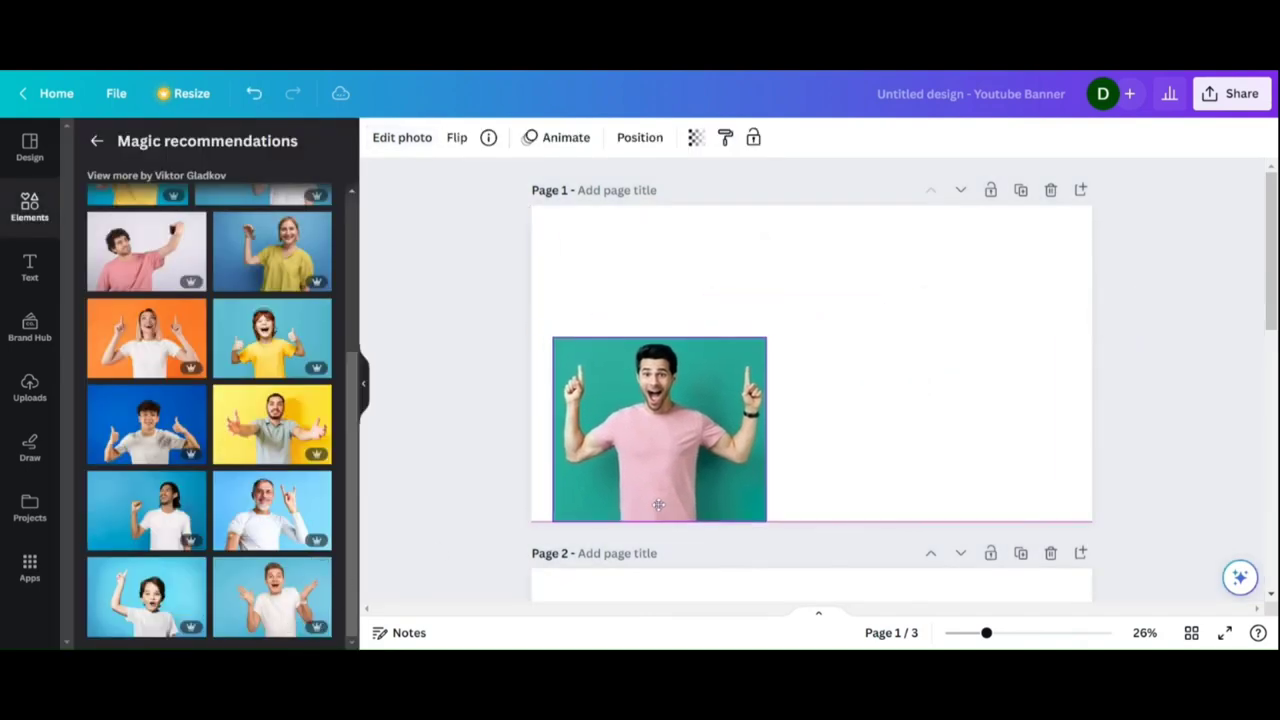
Remove the background from the man's photo and enlarge the cutout on page 1
click(402, 140)
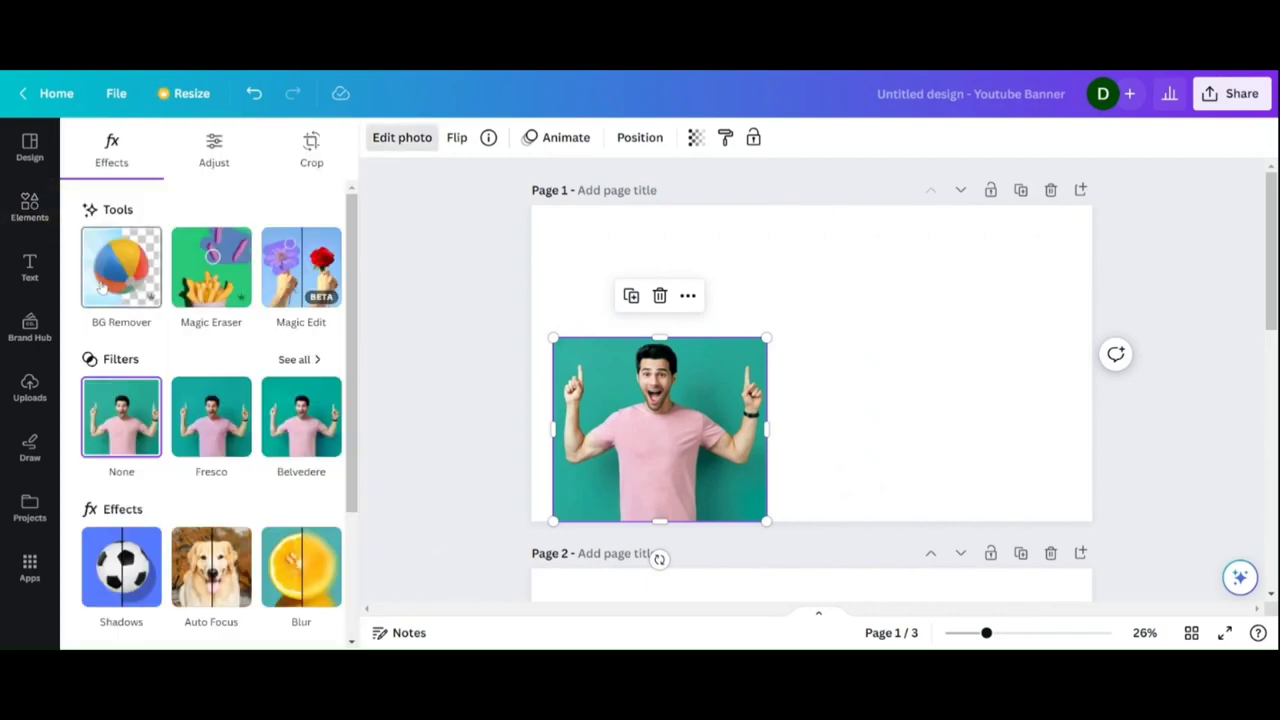
click(121, 270)
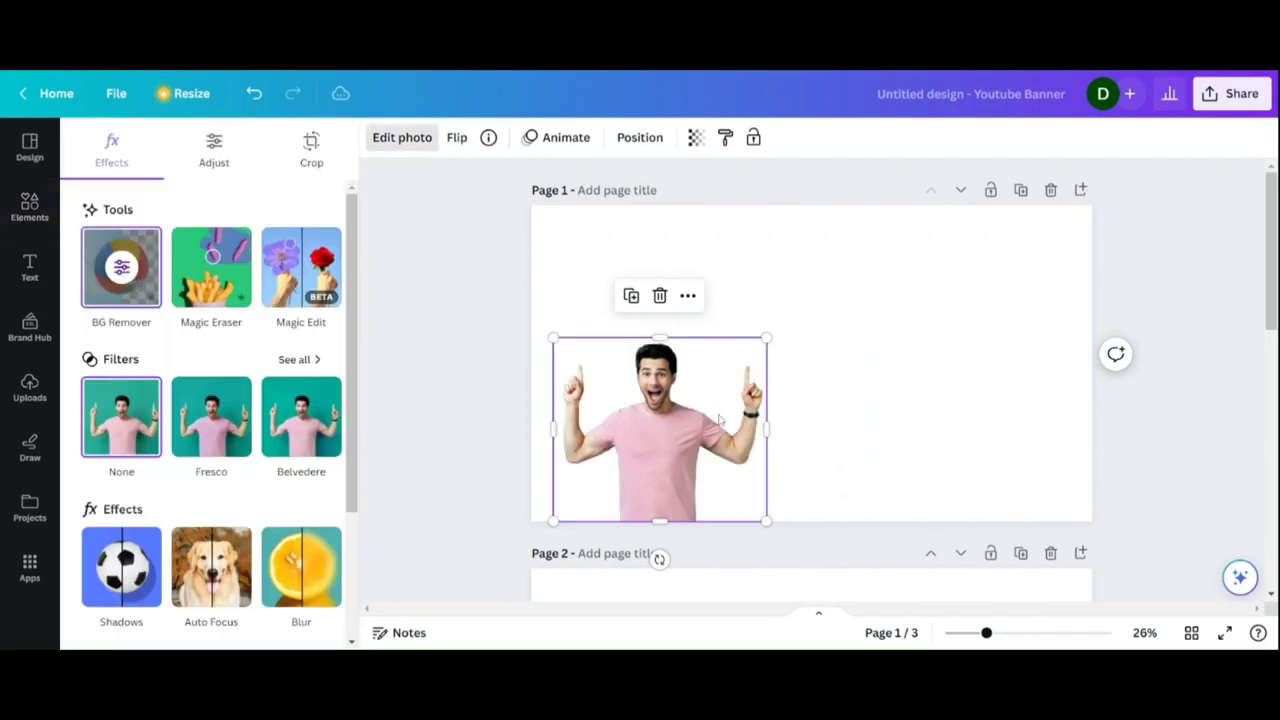
drag(766, 338, 822, 290)
click(918, 401)
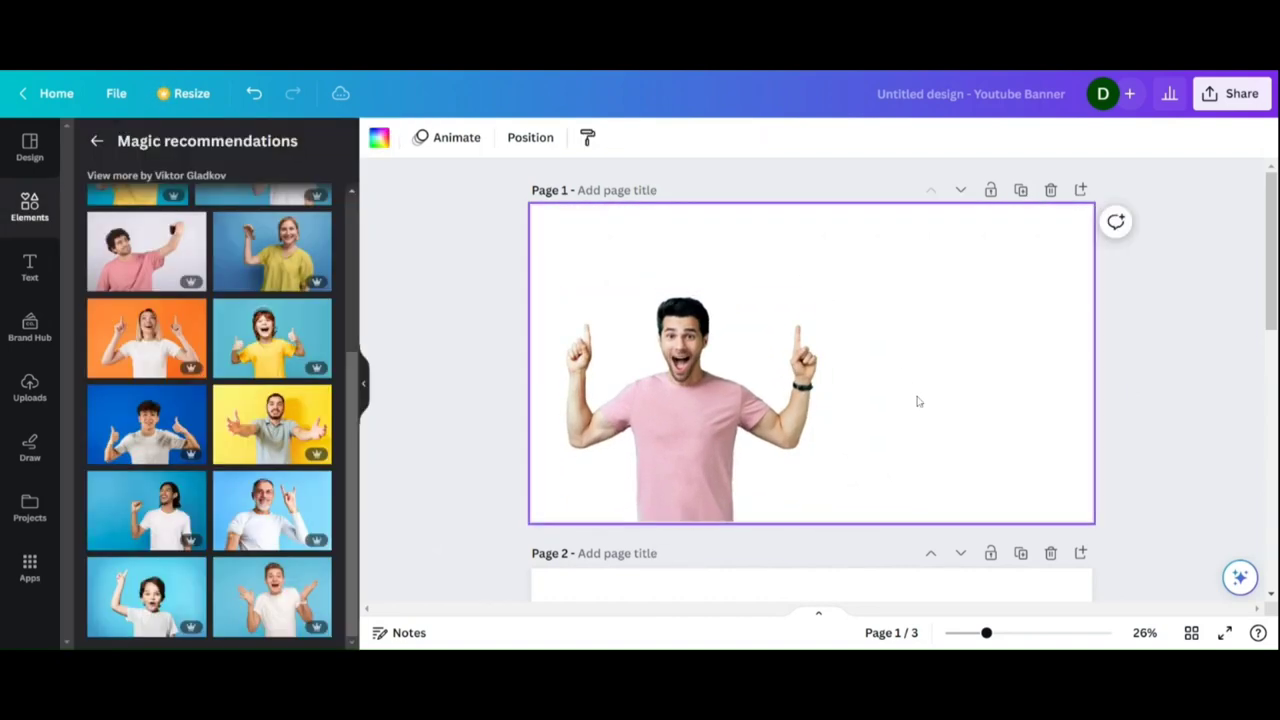
Erase the man's forearms and most of his head with the Background Remover's Erase brush at size 83
click(697, 456)
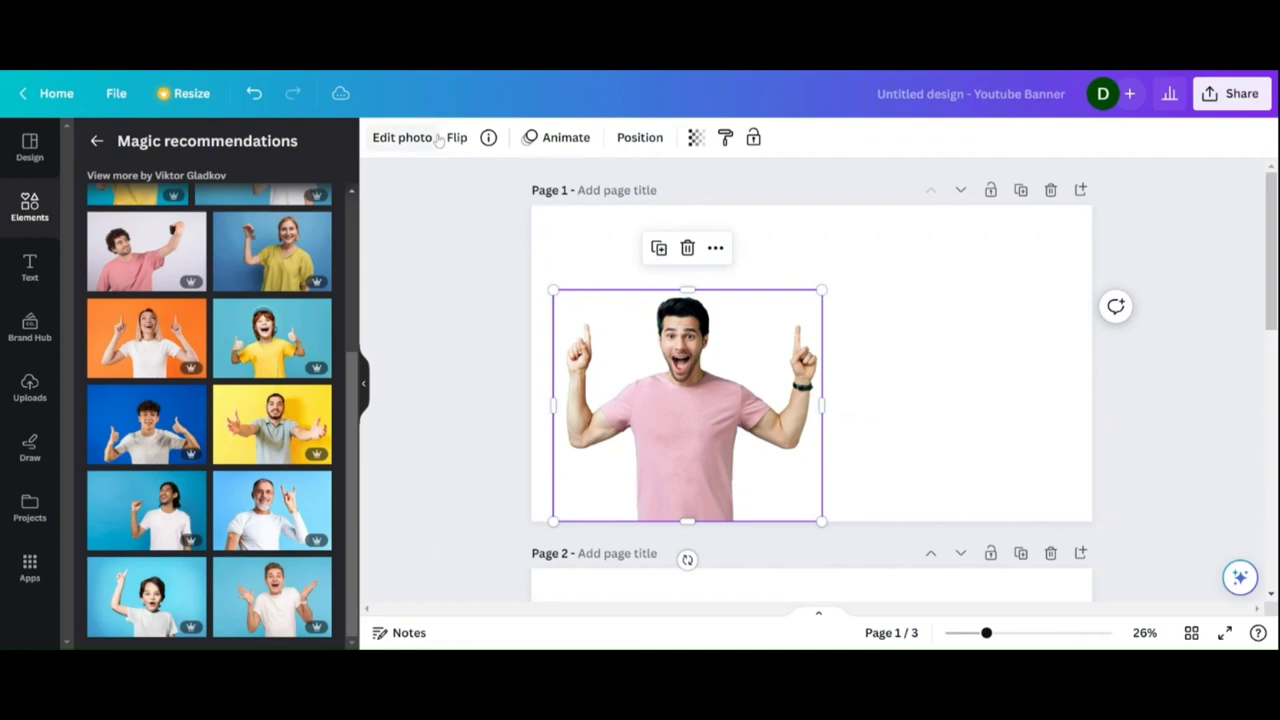
click(402, 138)
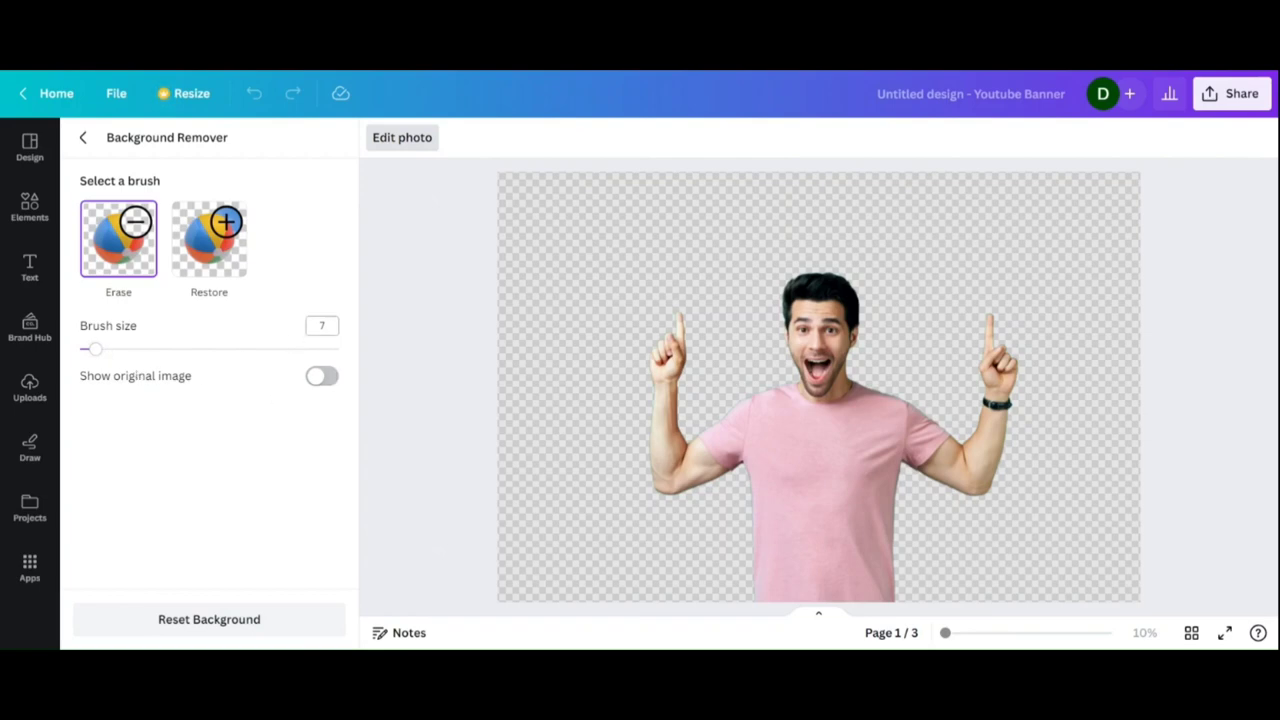
drag(105, 351, 293, 349)
drag(680, 323, 651, 414)
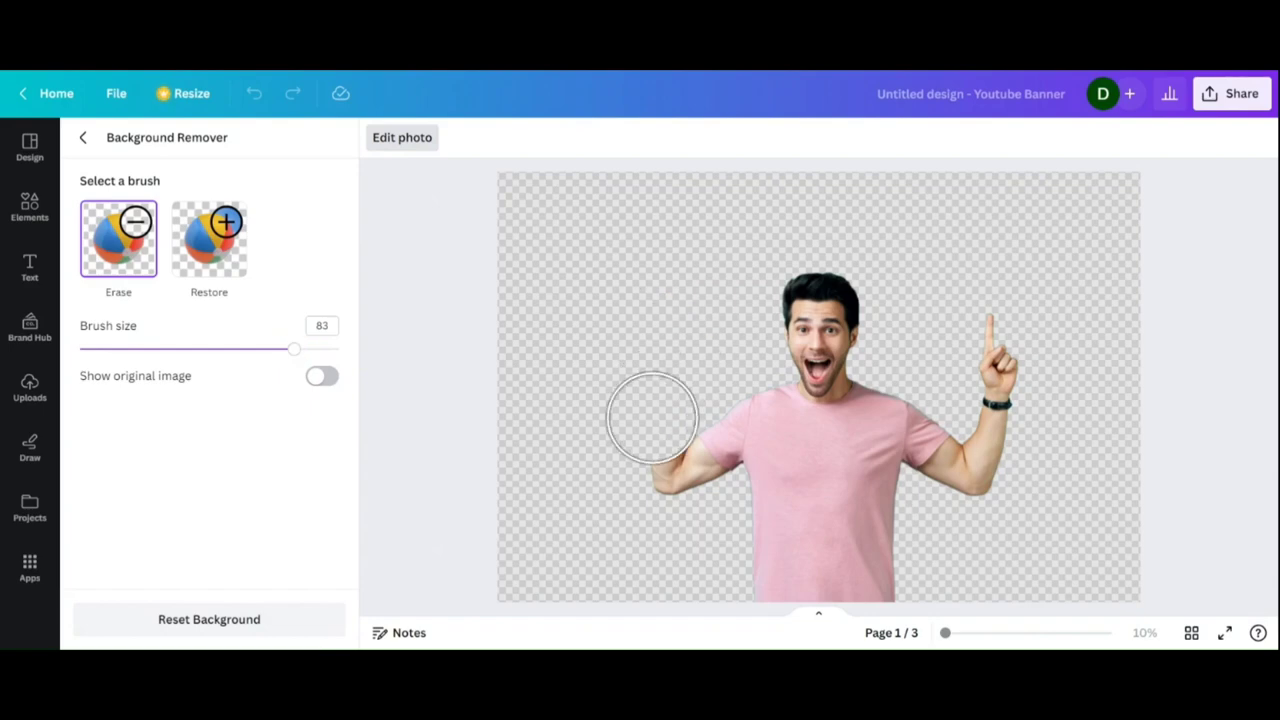
mouse_move(776, 305)
mouse_down()
mouse_move(880, 295)
mouse_move(998, 331)
mouse_move(1018, 420)
mouse_move(991, 467)
mouse_up()
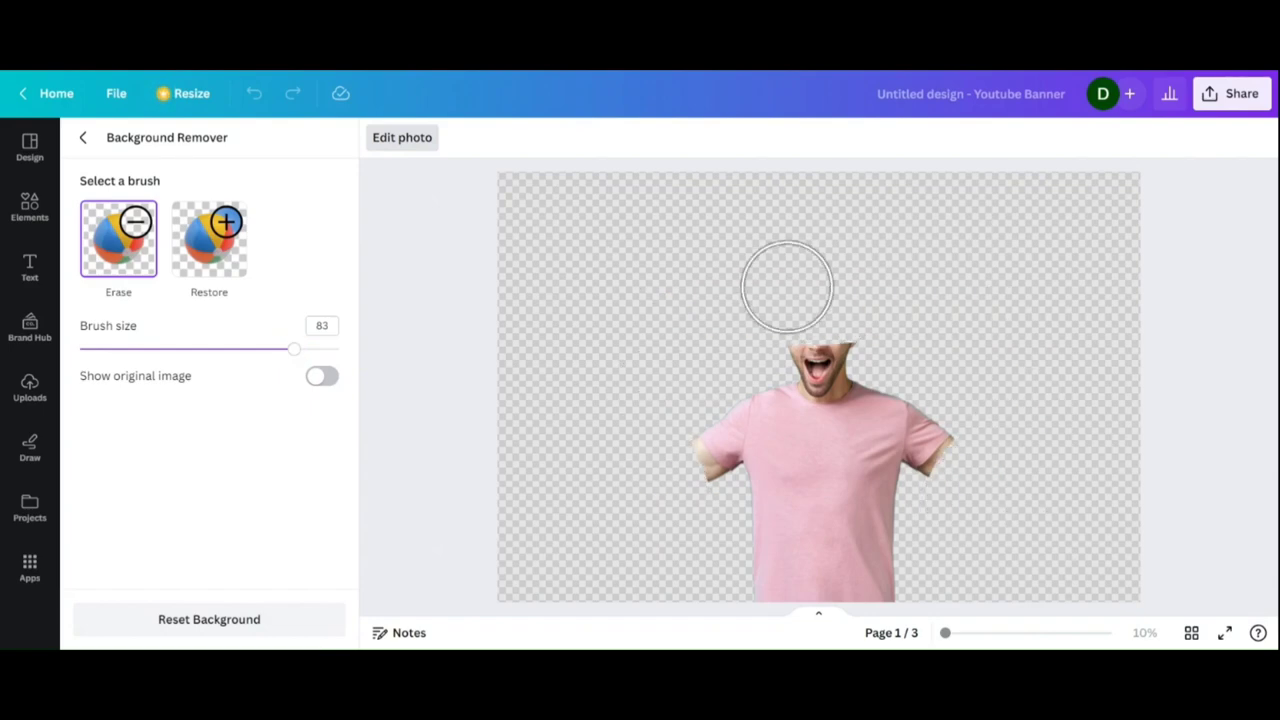
drag(786, 286, 826, 337)
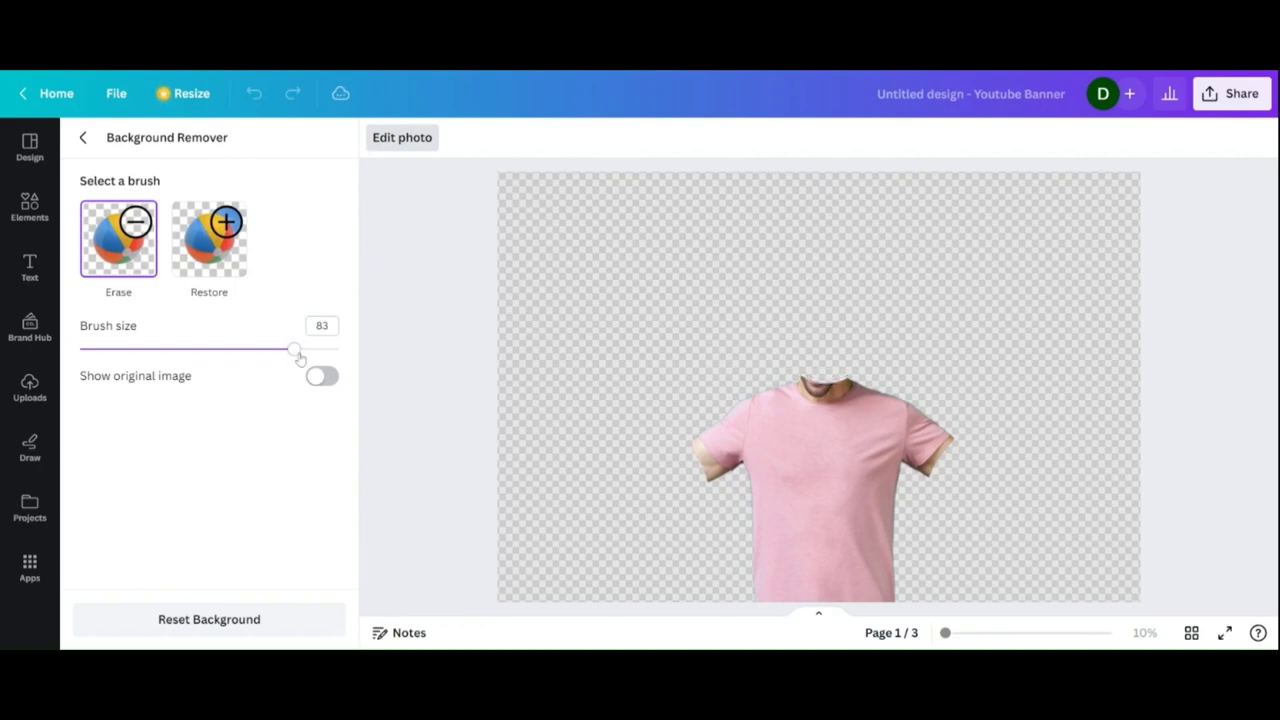
Reduce the Erase brush size to 21 and erase the remaining arm and neck parts so only the T-shirt is left
drag(293, 349, 132, 349)
scroll(941, 505, up, 5)
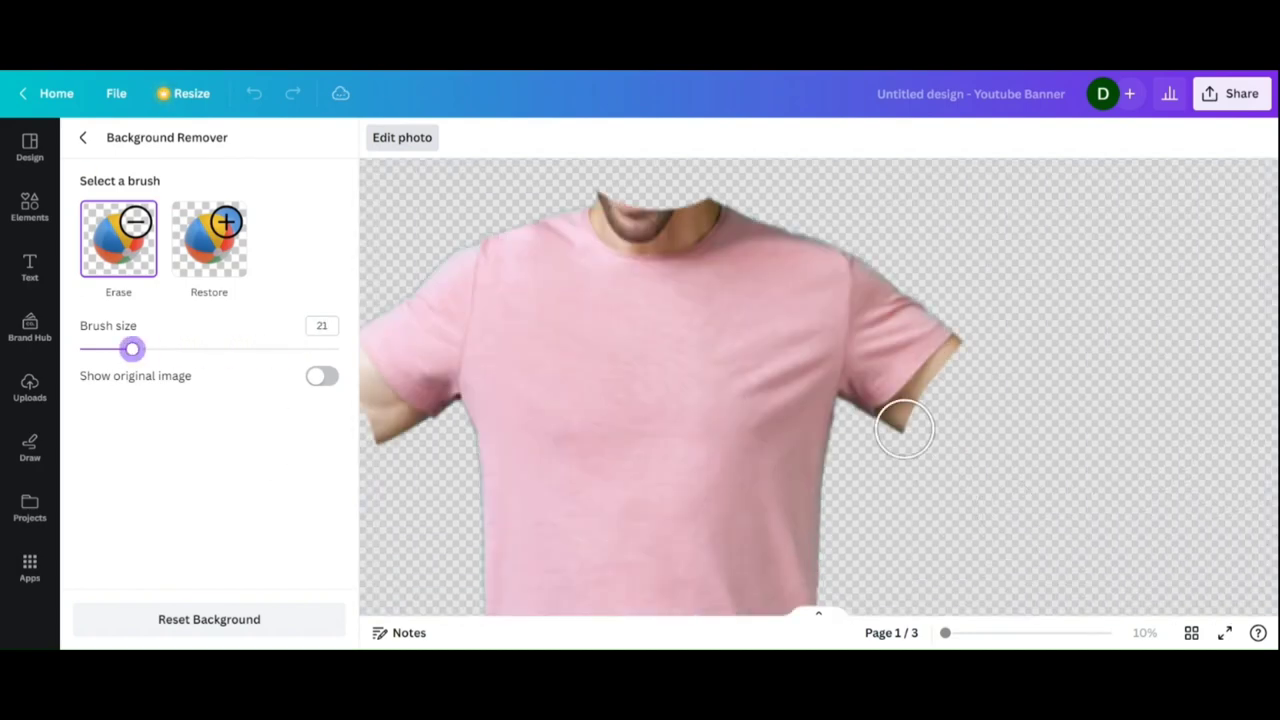
mouse_move(900, 420)
mouse_down()
mouse_move(974, 359)
mouse_move(923, 409)
mouse_up()
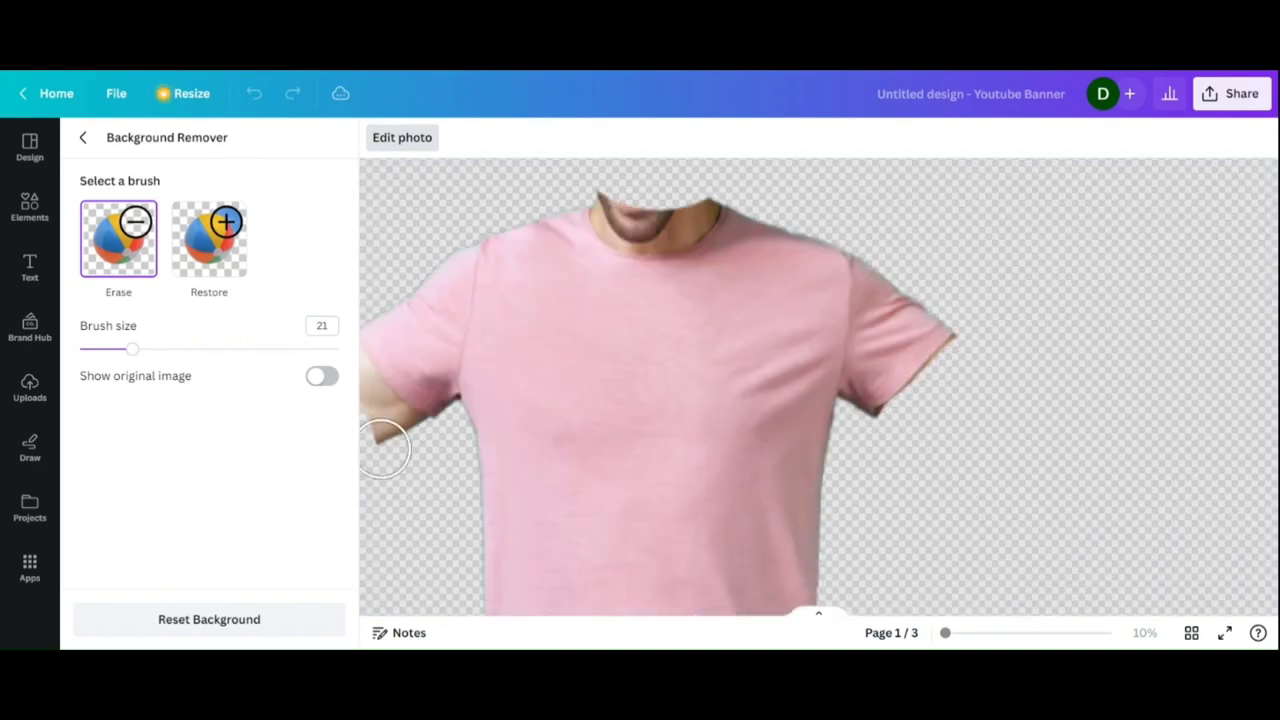
scroll(386, 414, up, 2)
scroll(571, 400, down, 4)
mouse_move(750, 296)
mouse_down()
mouse_move(795, 296)
mouse_move(785, 305)
mouse_up()
scroll(800, 292, up, 3)
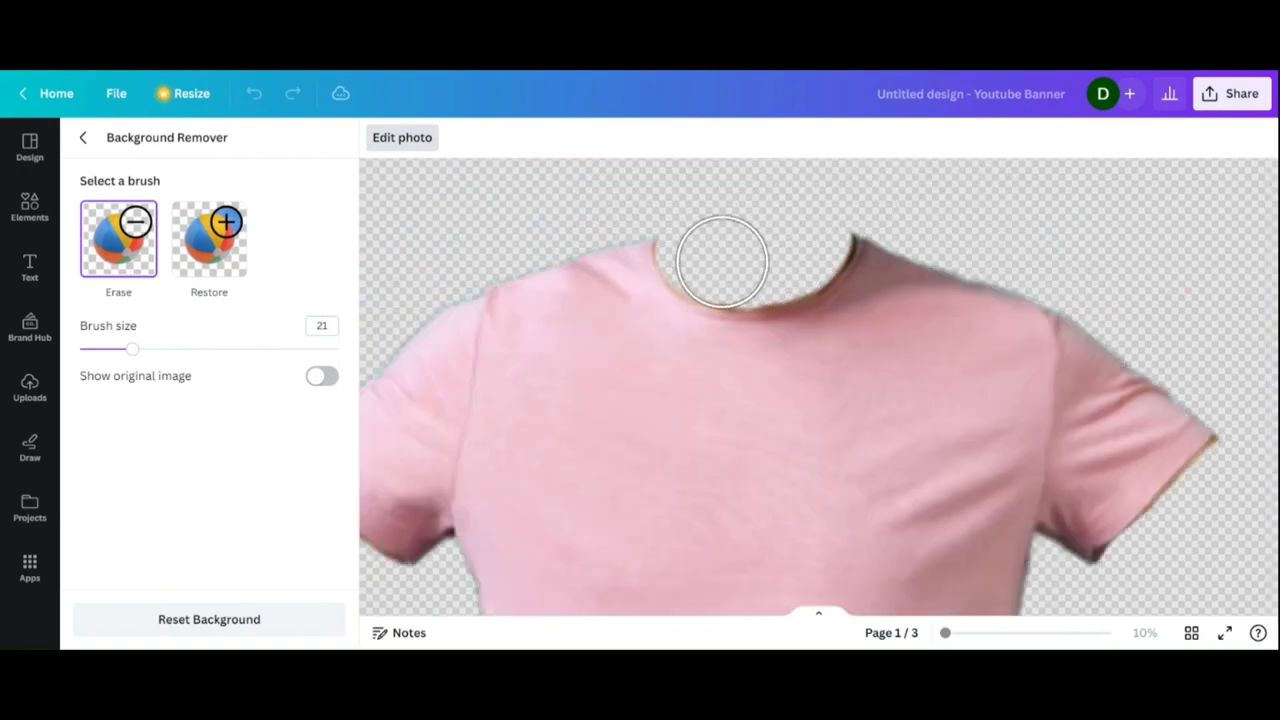
scroll(771, 257, down, 4)
click(453, 431)
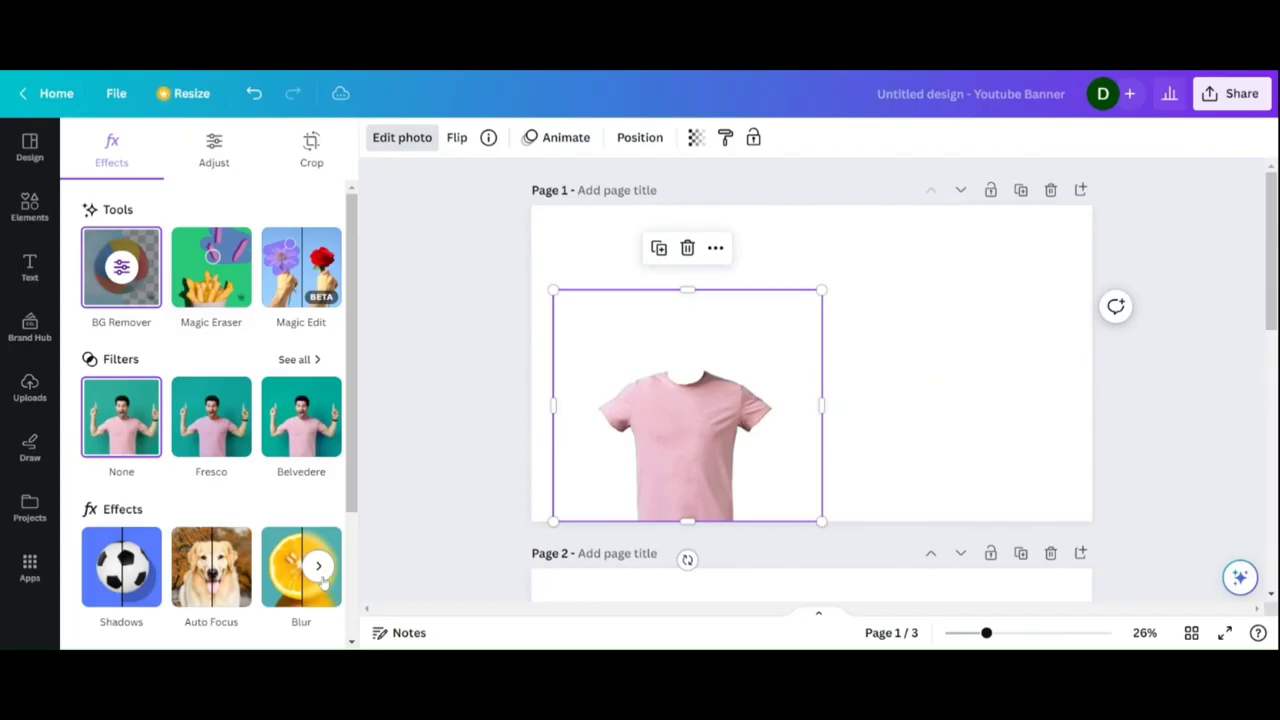
Apply the Mint Choc duotone effect to the T-shirt cutout
click(320, 572)
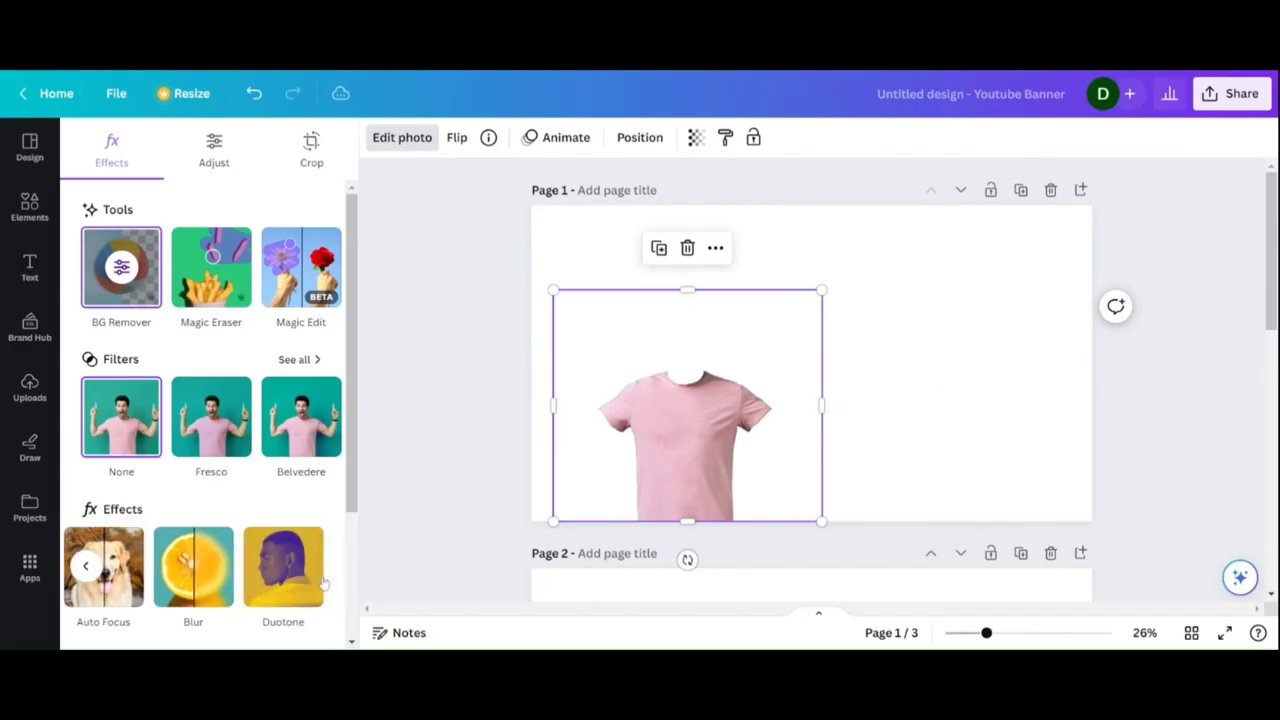
click(284, 577)
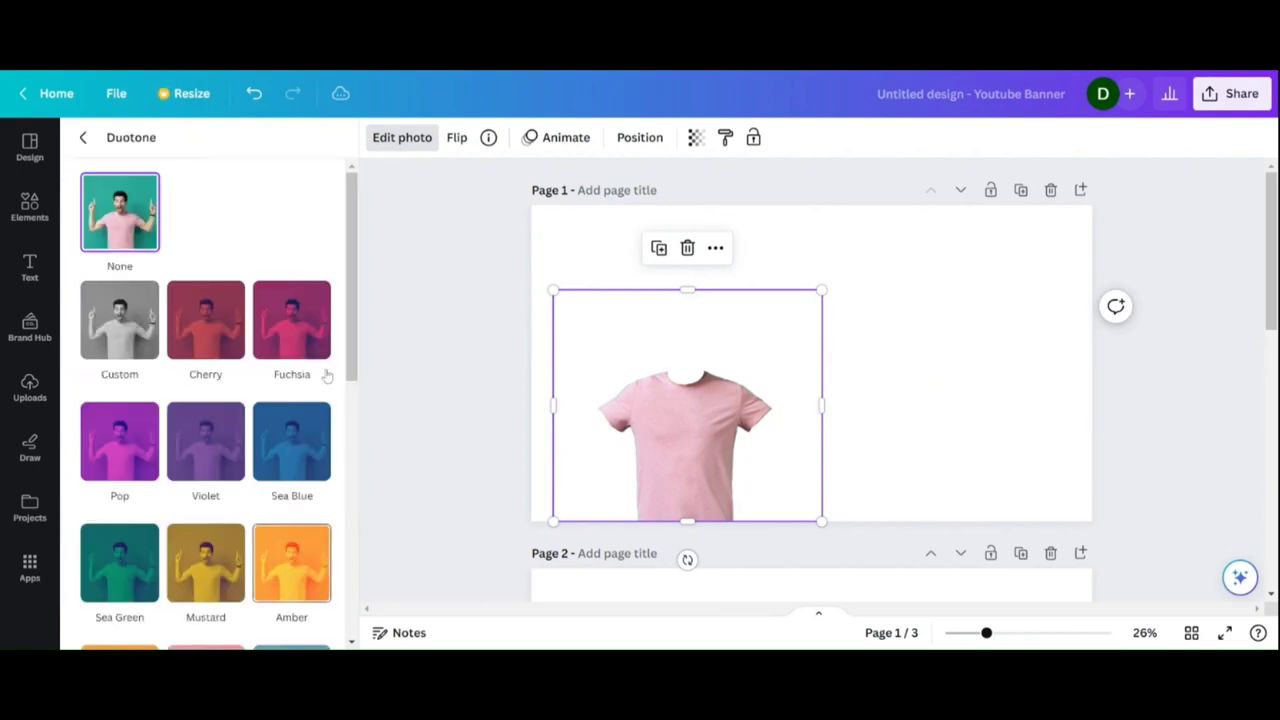
drag(357, 297, 341, 543)
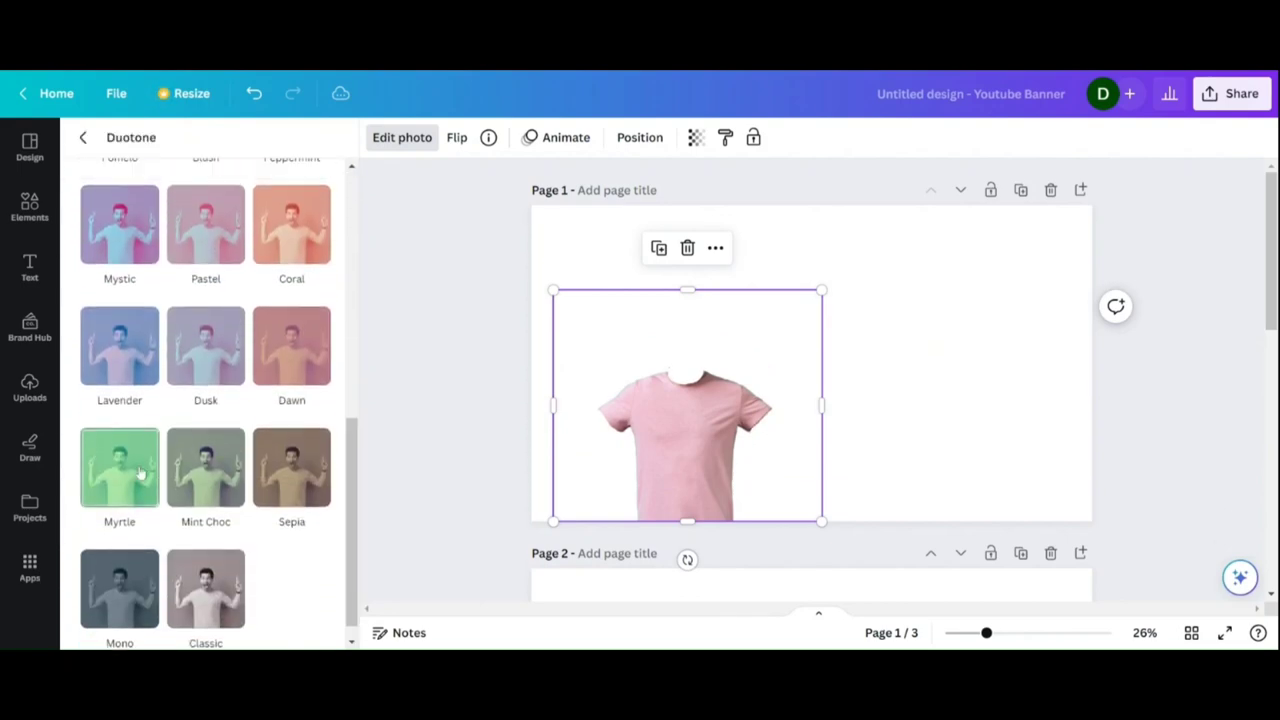
click(202, 475)
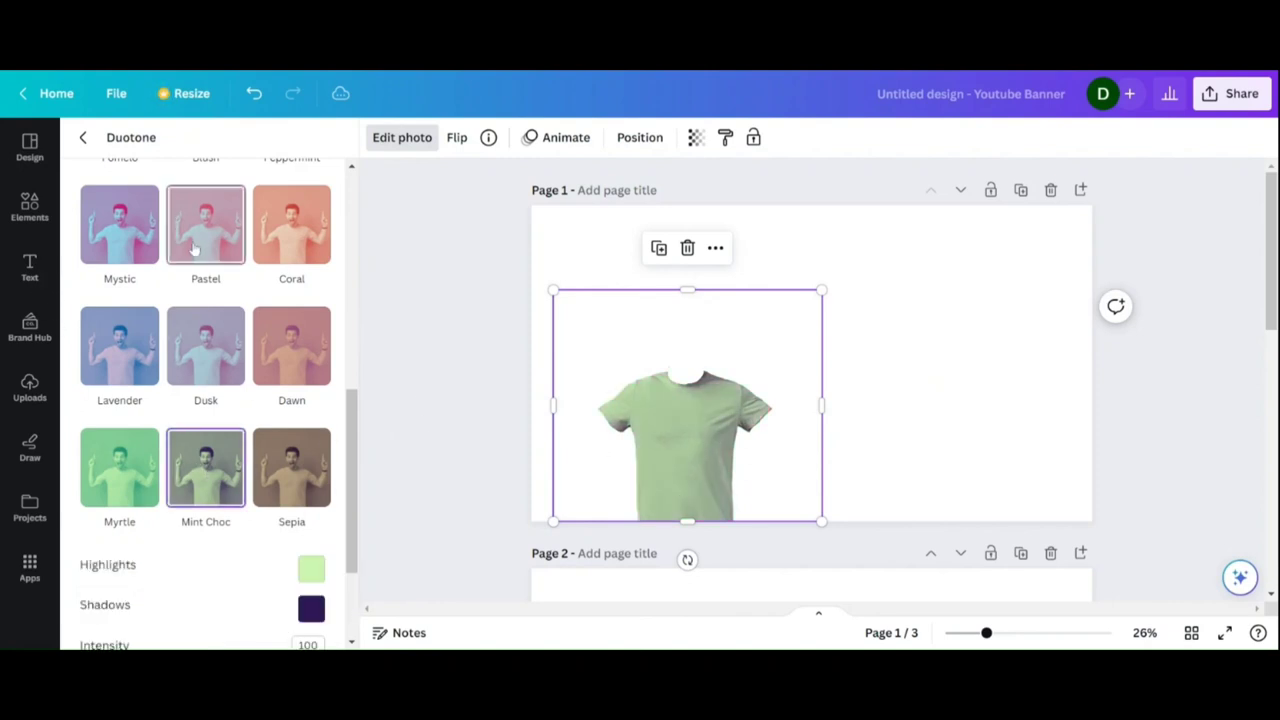
Add the recently used photo of the man again, place it beside the T-shirt and remove its background
click(30, 205)
click(165, 298)
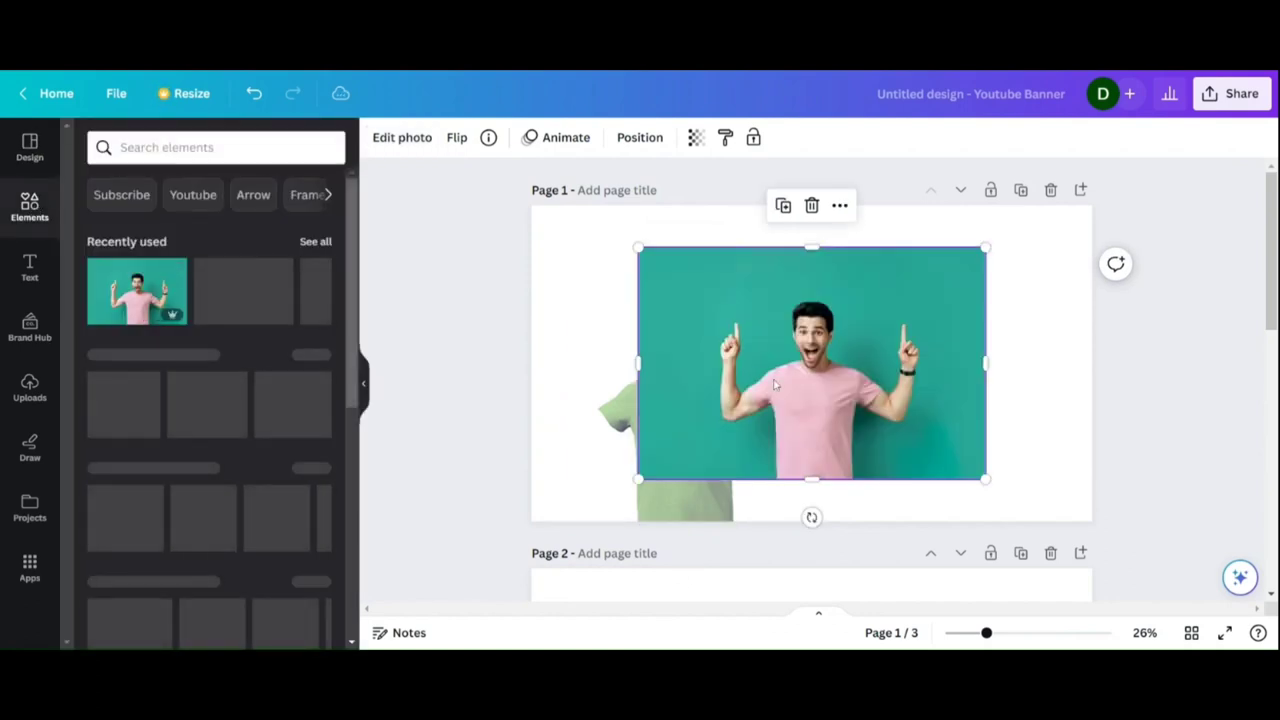
drag(777, 385, 914, 410)
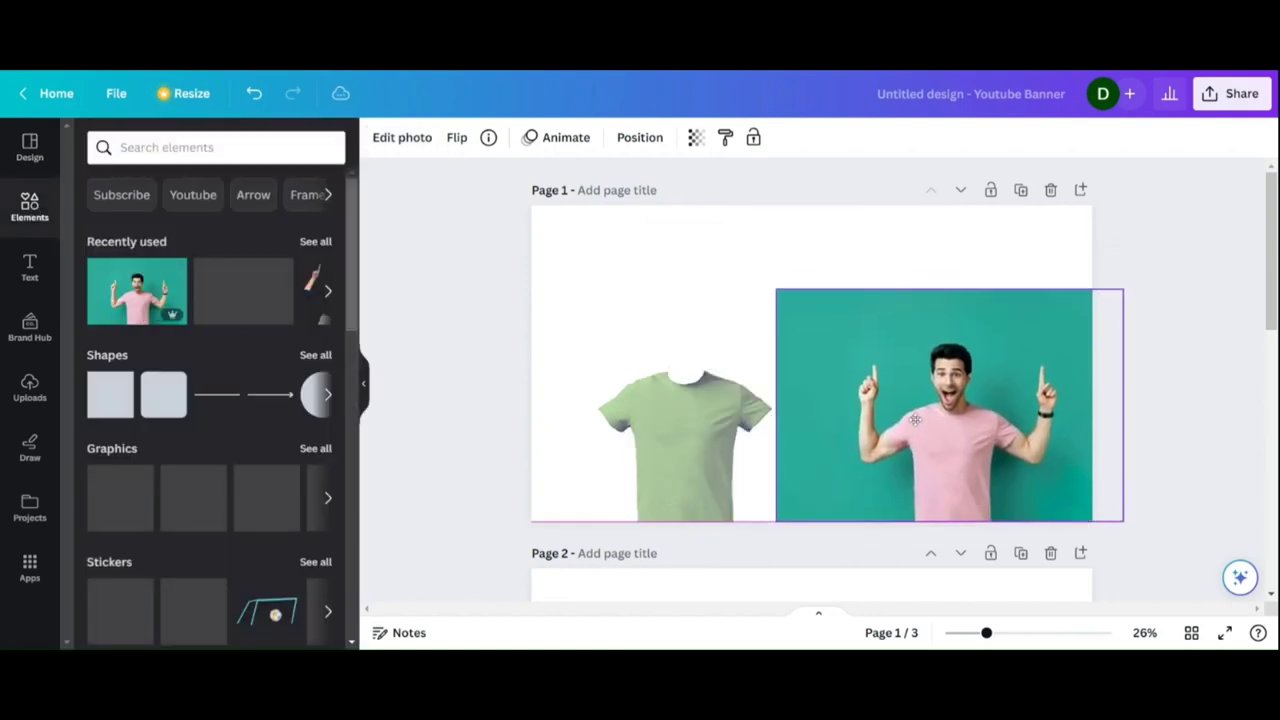
click(402, 137)
click(121, 267)
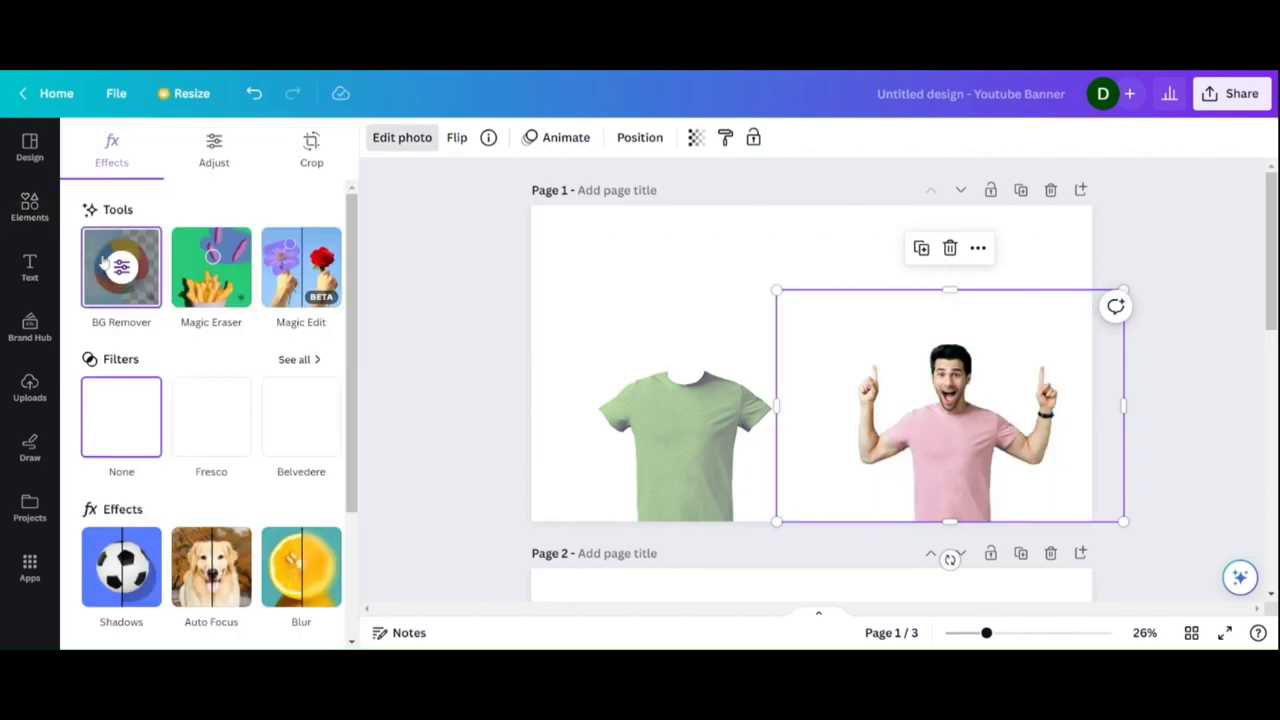
Crop the second cutout closer around the man and delete it from page 1
click(311, 148)
drag(777, 291, 843, 295)
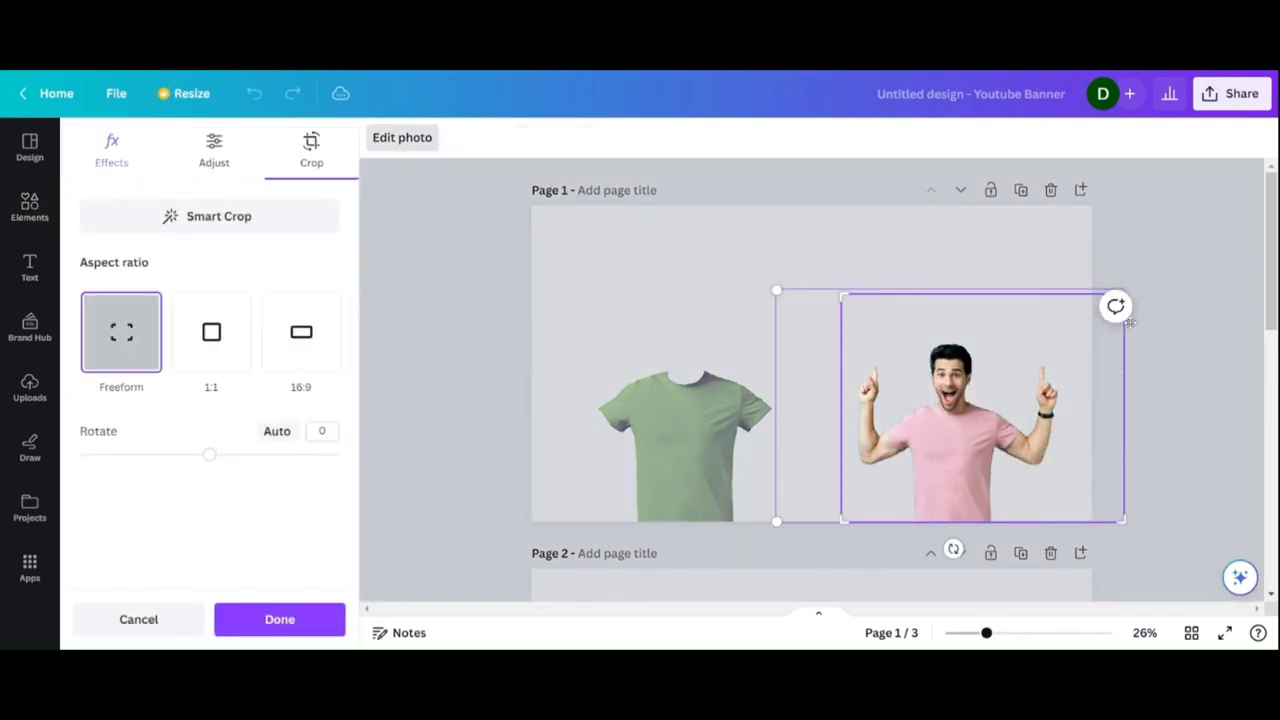
drag(1121, 520, 1076, 509)
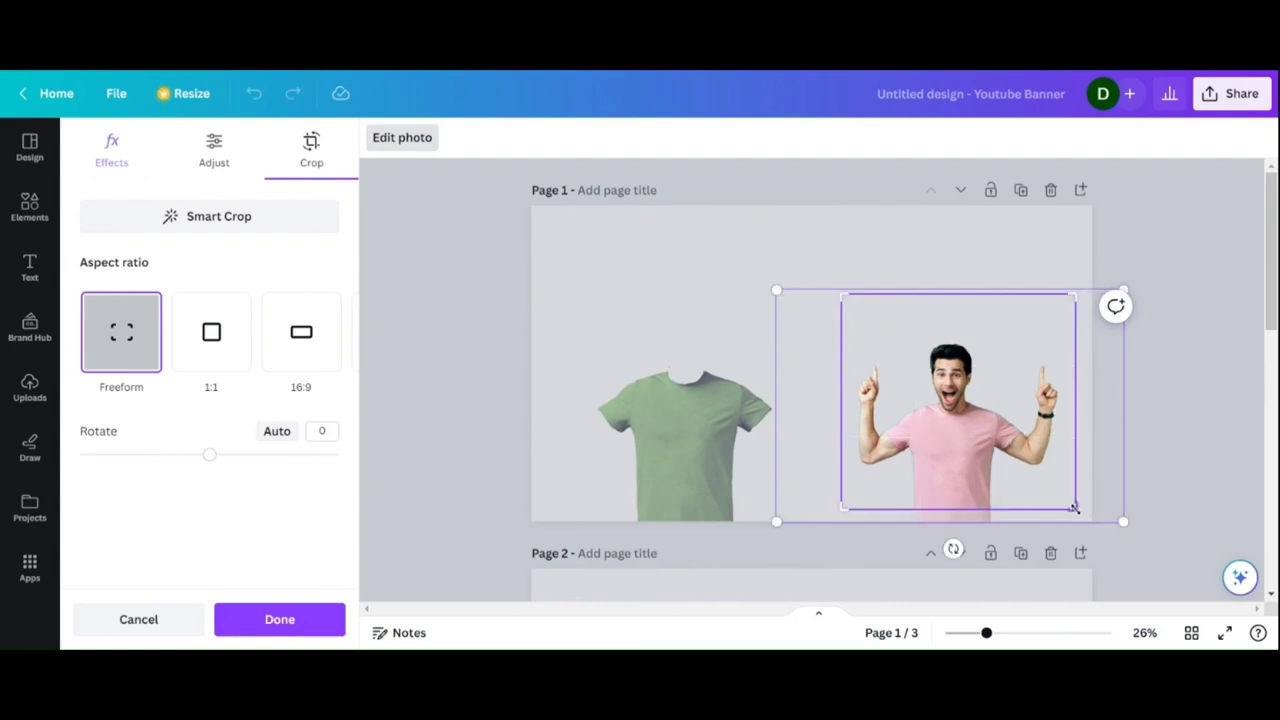
click(1192, 488)
key(Delete)
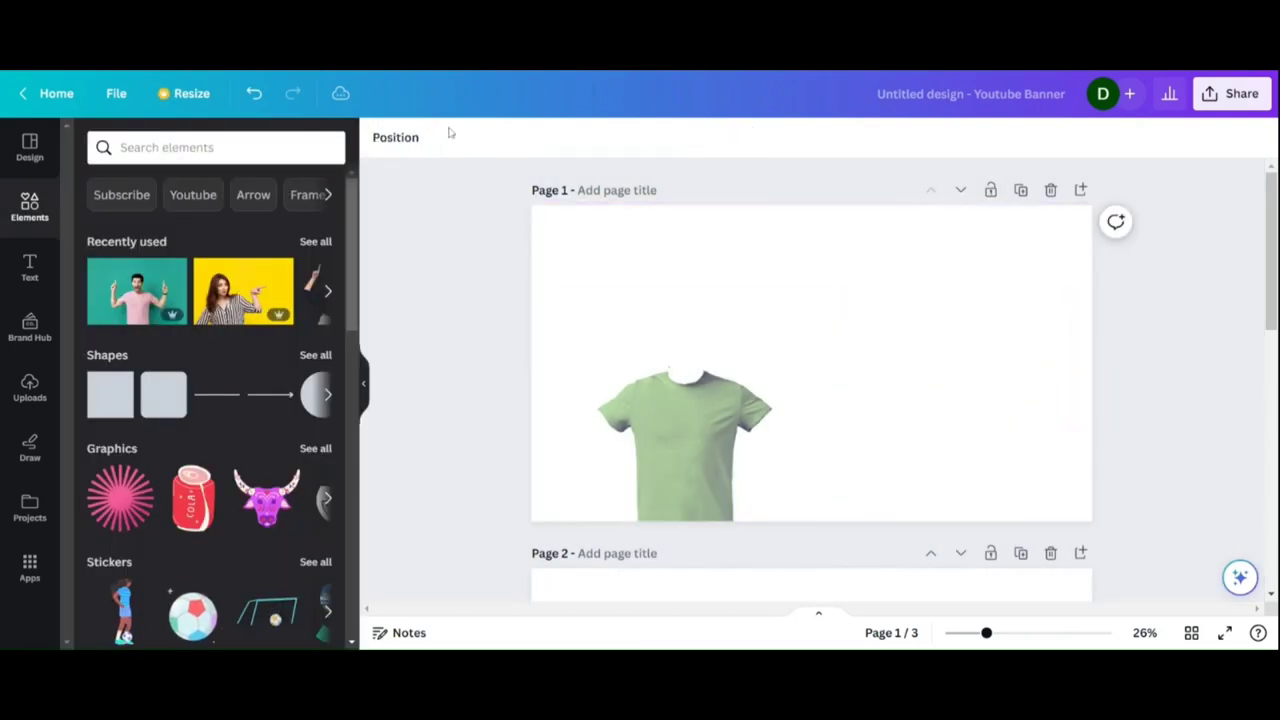
Undo the edits back through adding the second photo and applying the Mint Choc duotone to the T-shirt
scroll(863, 449, down, 2)
scroll(846, 449, up, 2)
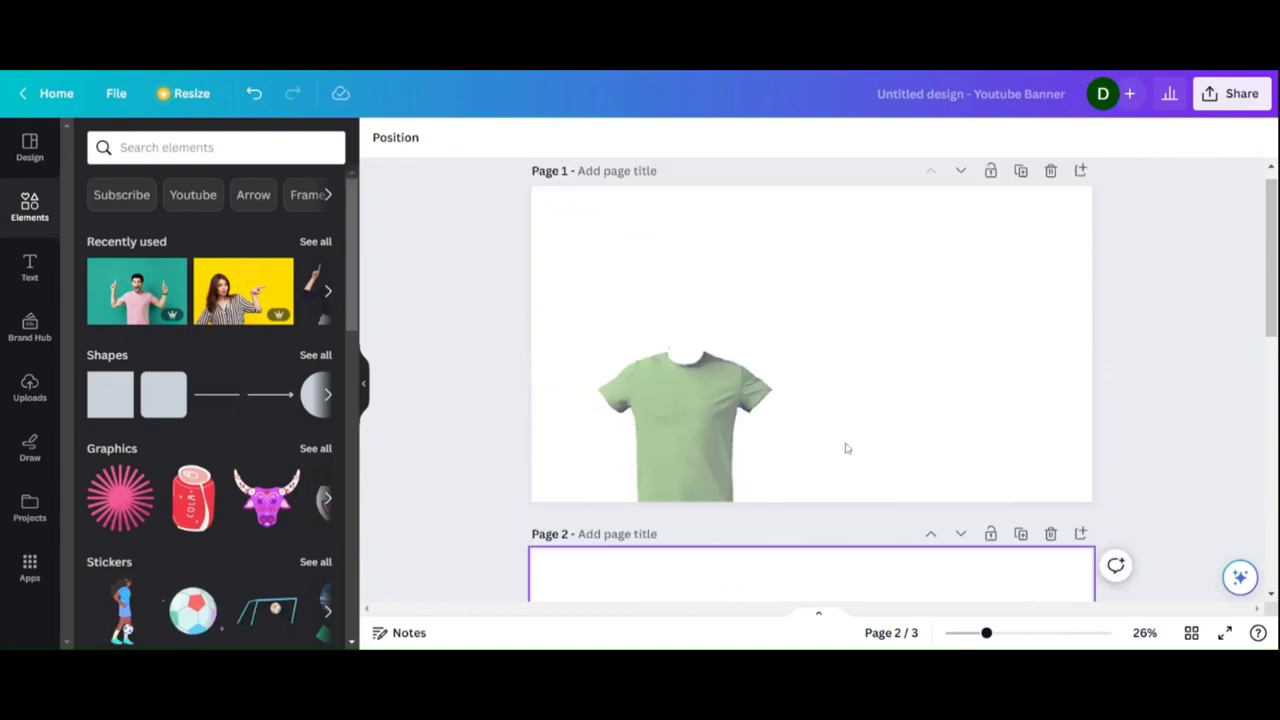
click(713, 383)
key(ctrl+z)
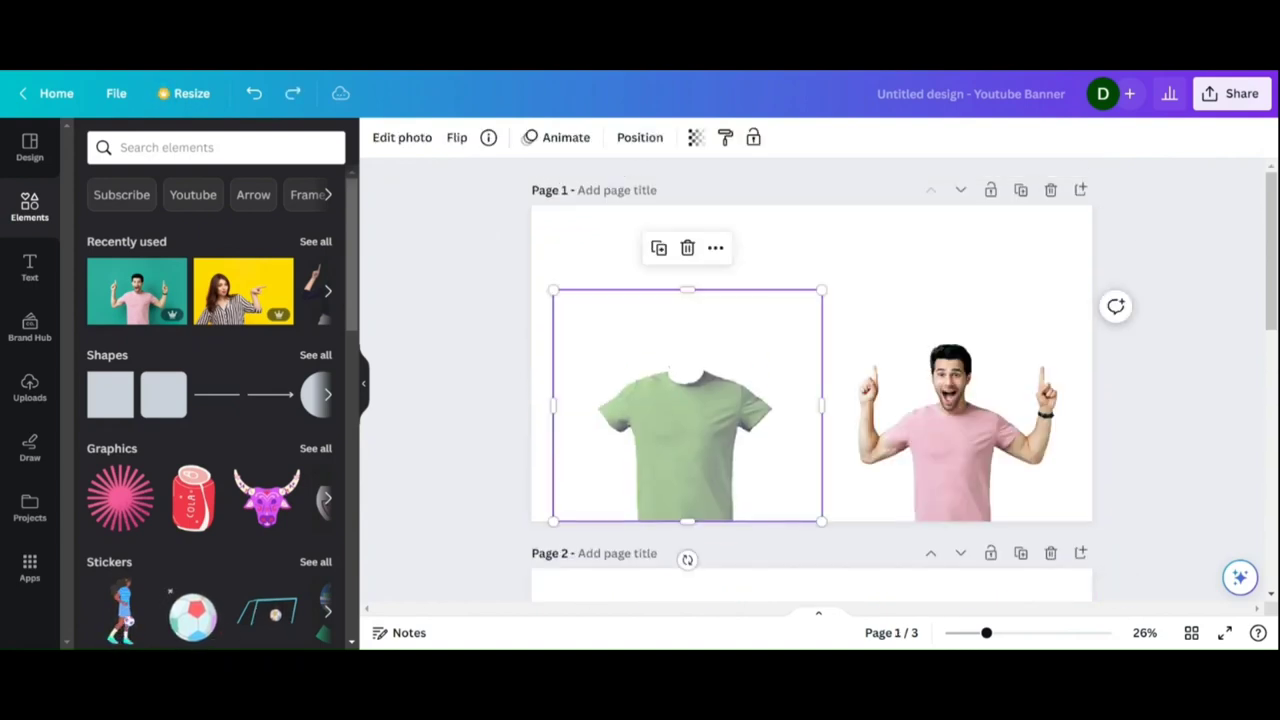
key(ctrl+z)
key(ctrl+z)
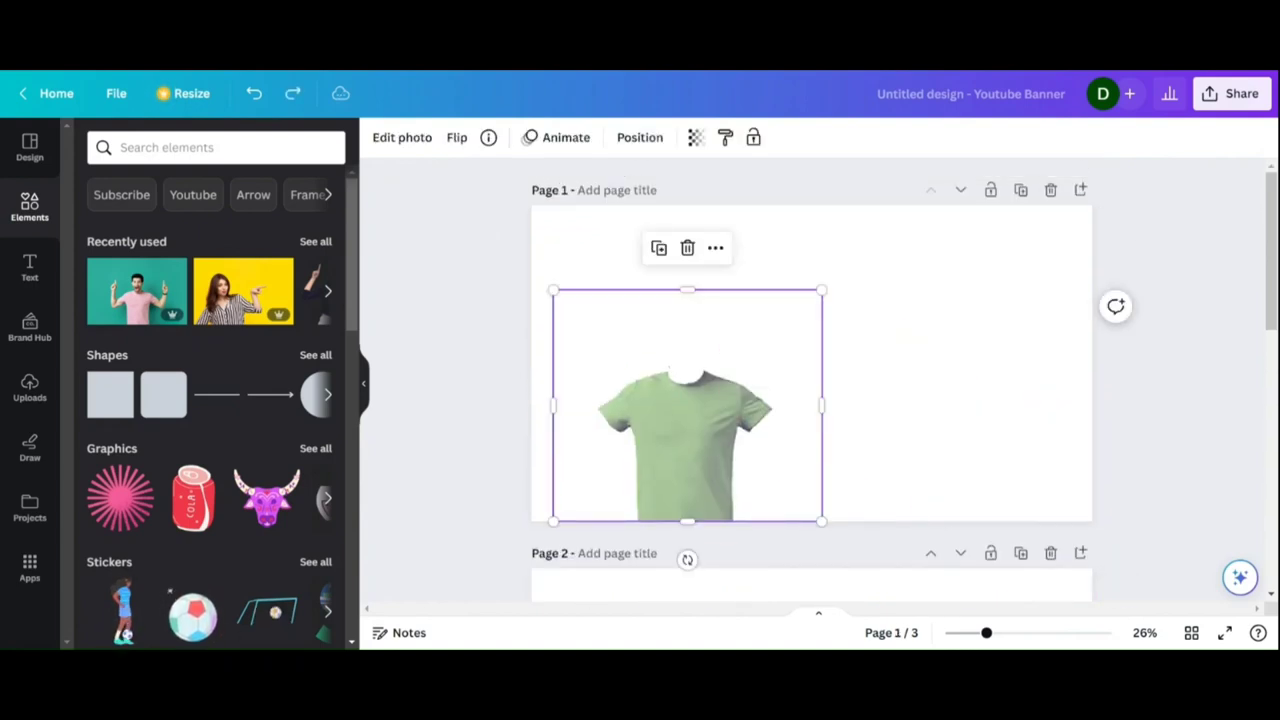
click(875, 397)
key(ctrl+z)
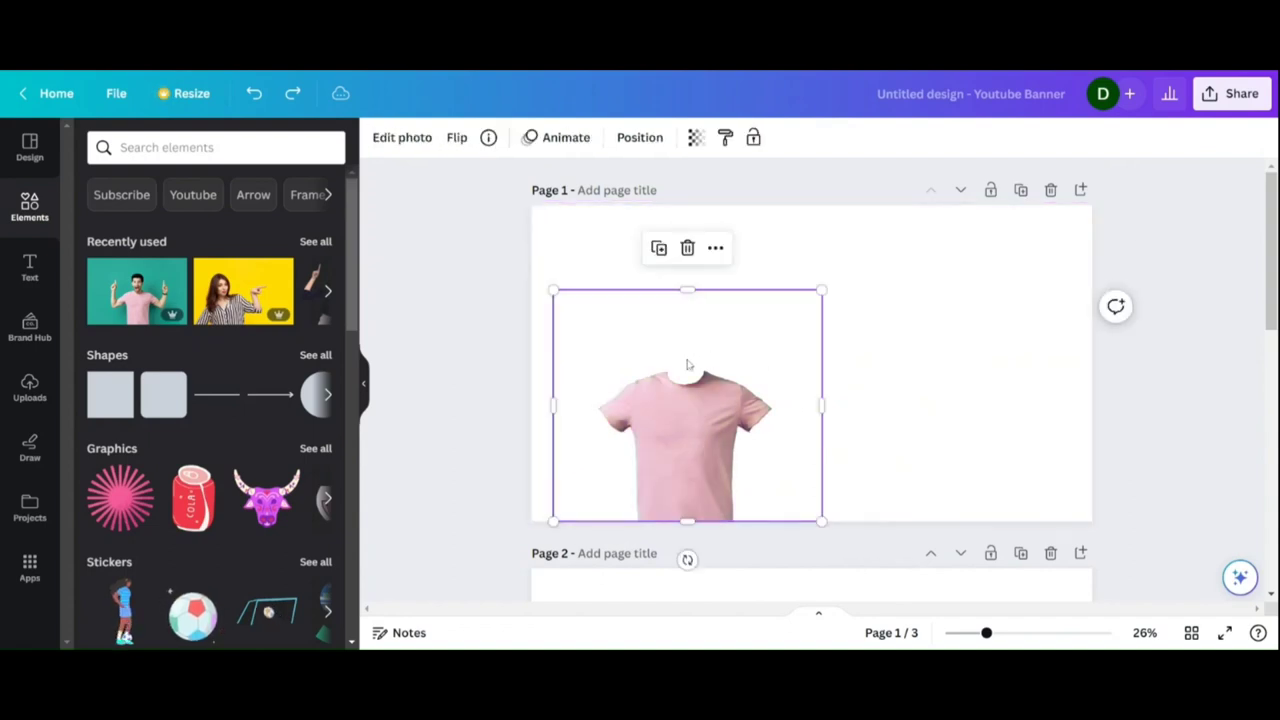
Add the recently used photo of the man again, enlarged beside the T-shirt and with its background removed
click(136, 291)
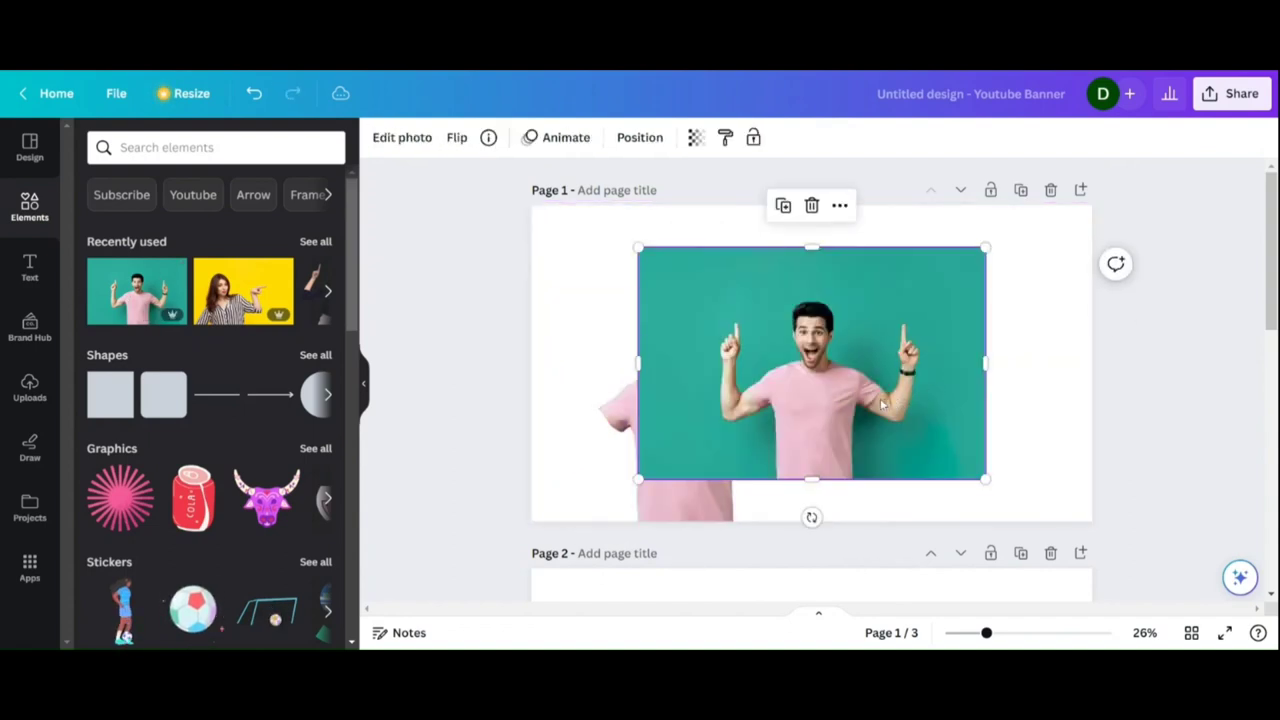
drag(882, 403, 1013, 446)
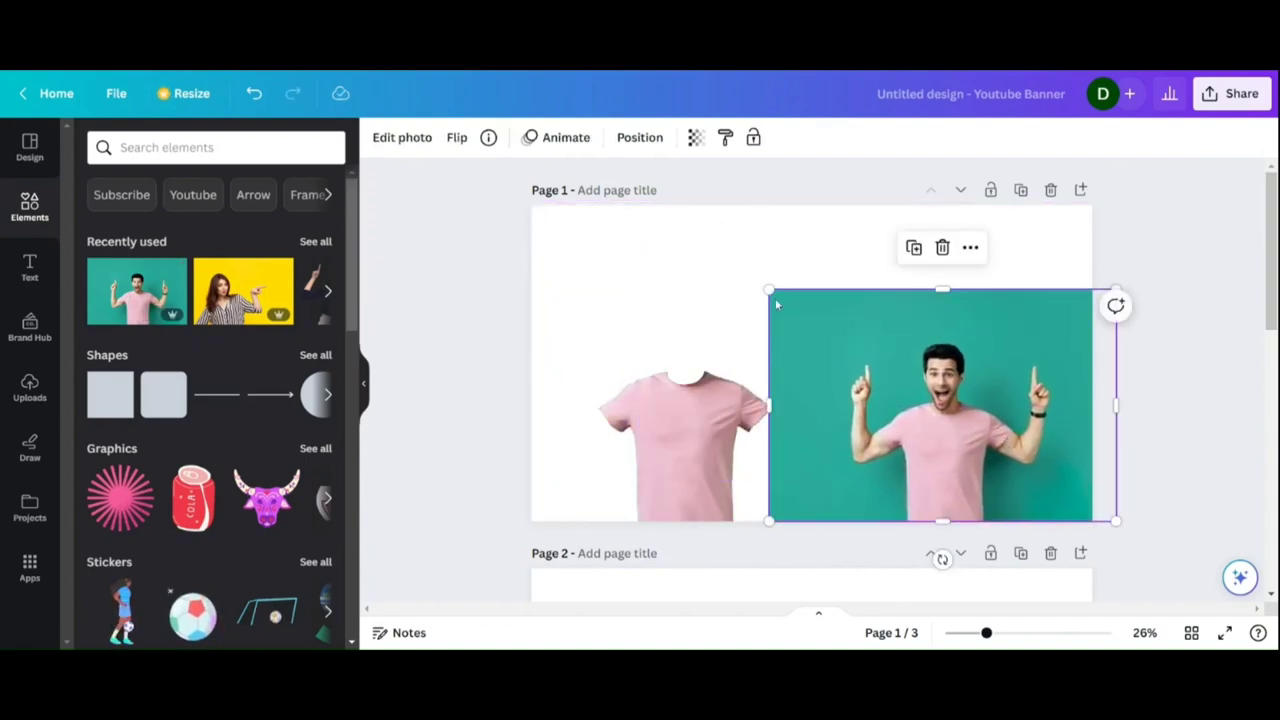
drag(770, 291, 724, 261)
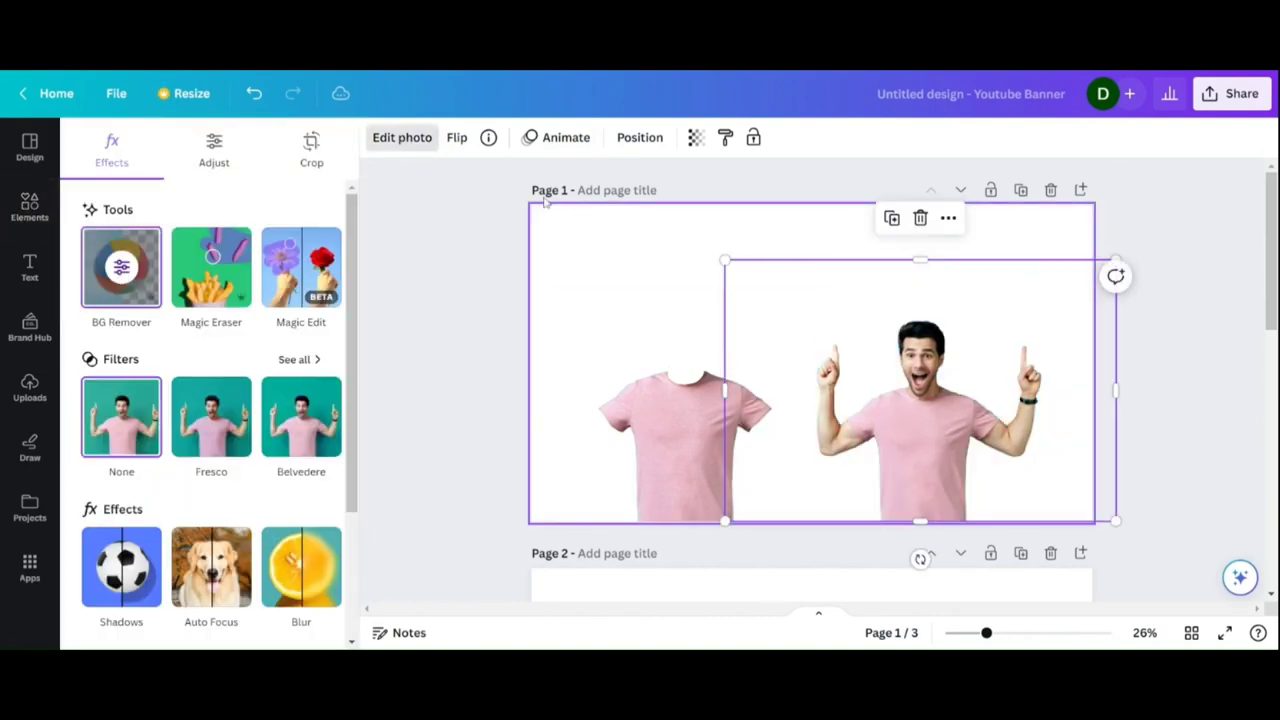
Crop the new cutout on its sides and top so the frame fits closely around the man
click(312, 150)
drag(724, 261, 806, 276)
drag(1118, 523, 1047, 521)
drag(1045, 277, 1046, 310)
Overlay the man cutout on the T-shirt, scale it to match the shirt's size, and move it to the page's right side
click(952, 445)
drag(952, 445, 713, 445)
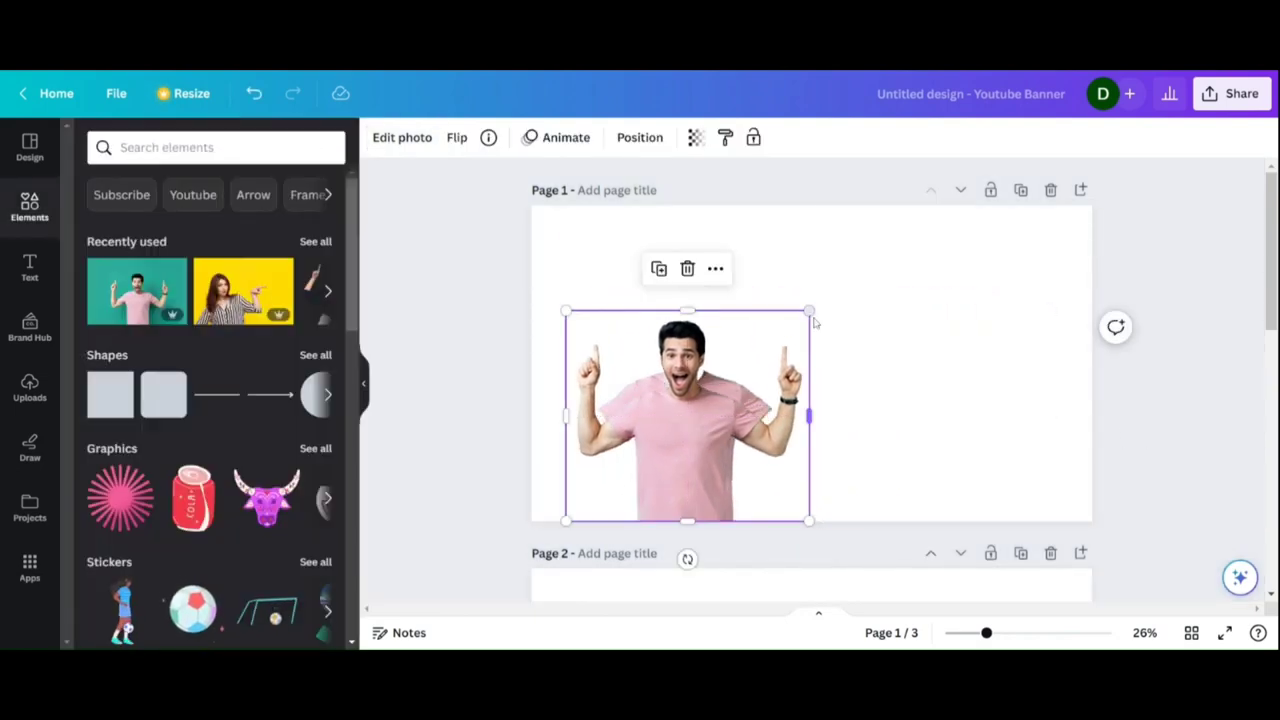
drag(809, 311, 829, 271)
drag(780, 486, 768, 473)
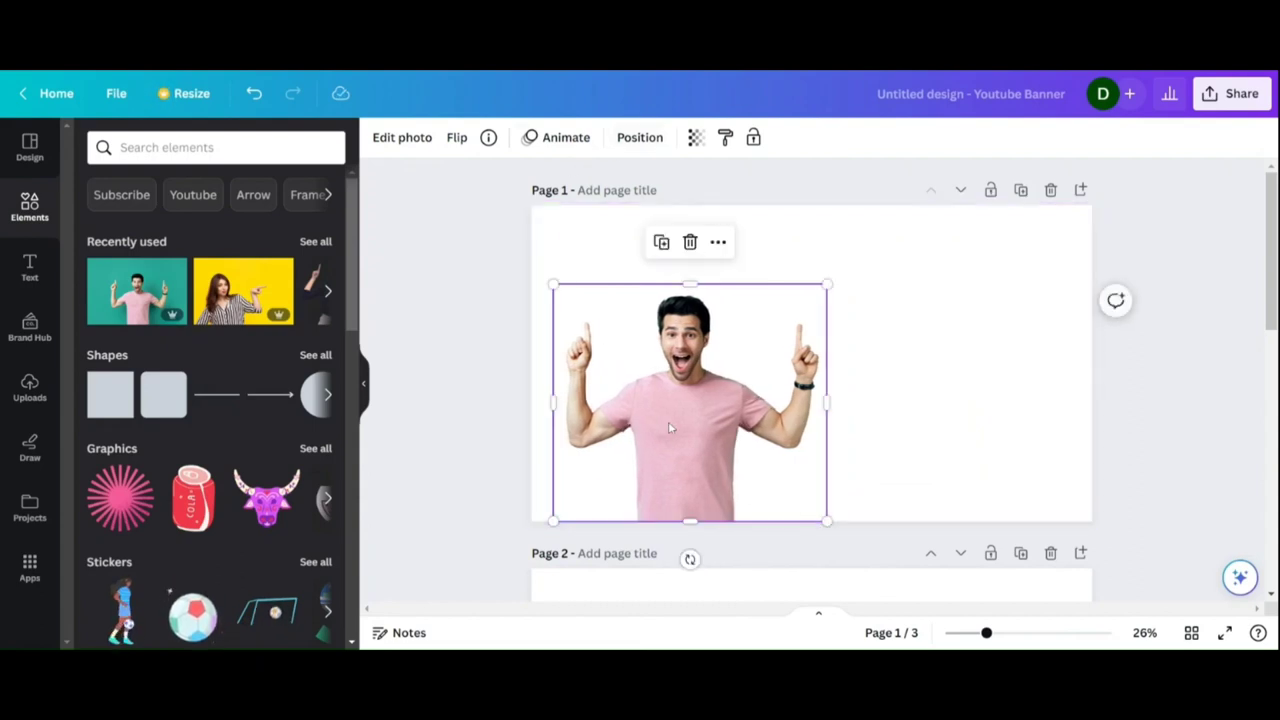
drag(670, 428, 939, 421)
Apply the Mint Choc duotone effect to the isolated T-shirt beside the man cutout
click(716, 430)
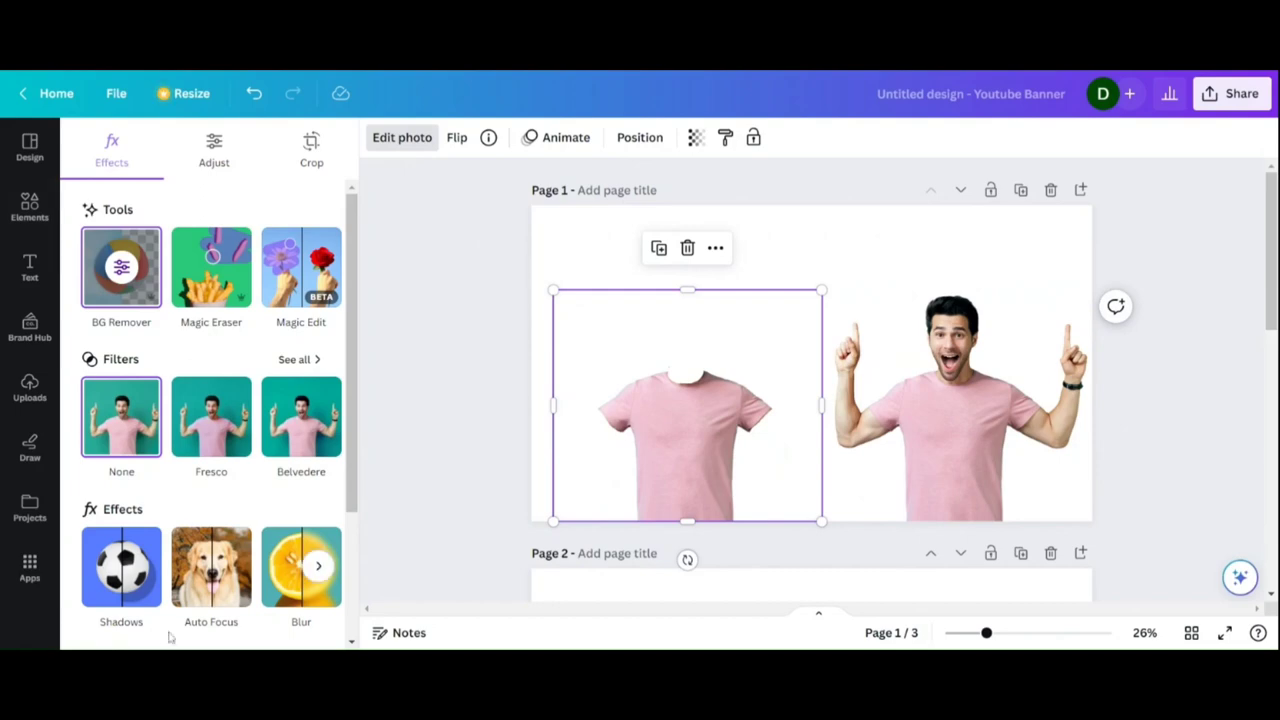
click(318, 565)
click(300, 565)
scroll(185, 572, down, 5)
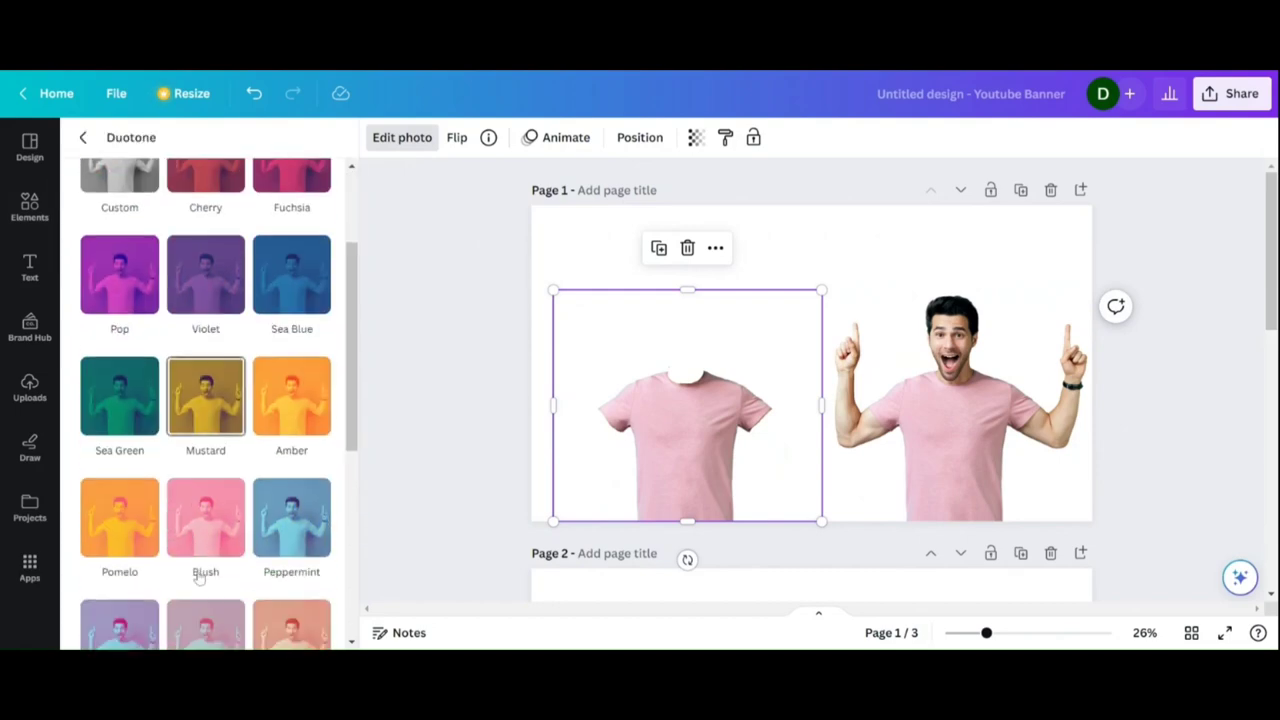
click(205, 575)
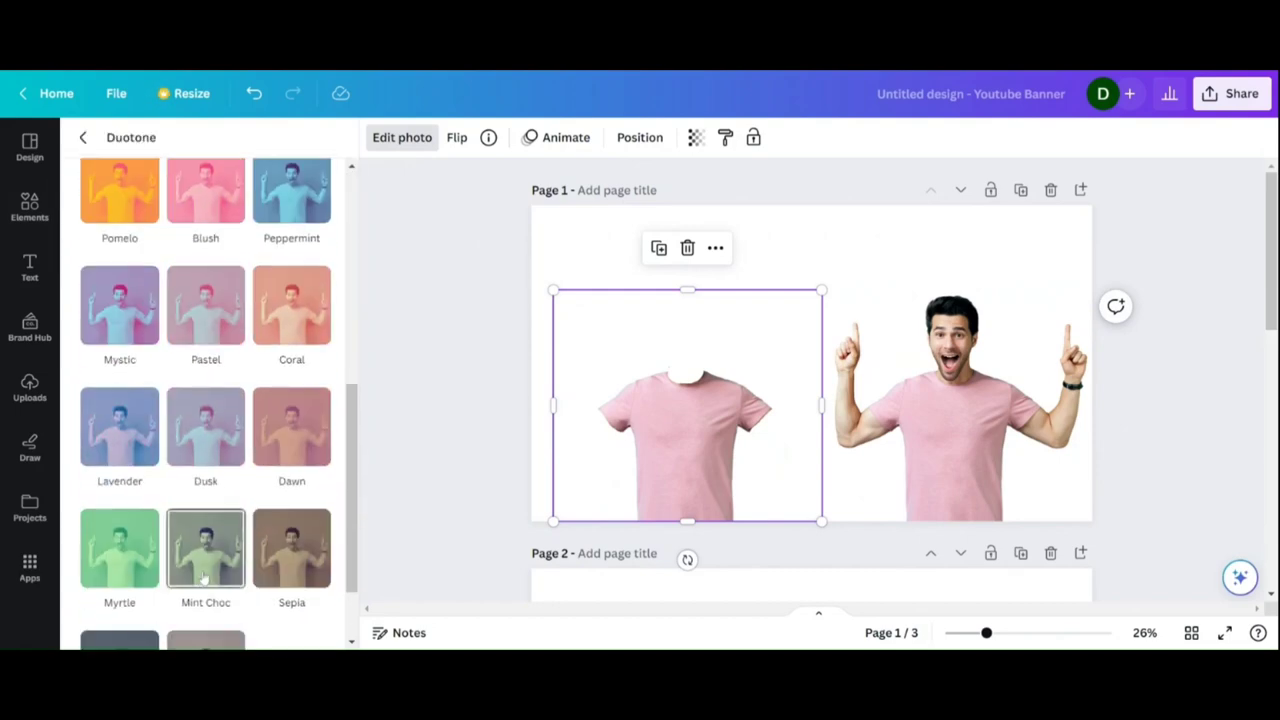
scroll(232, 570, down, 3)
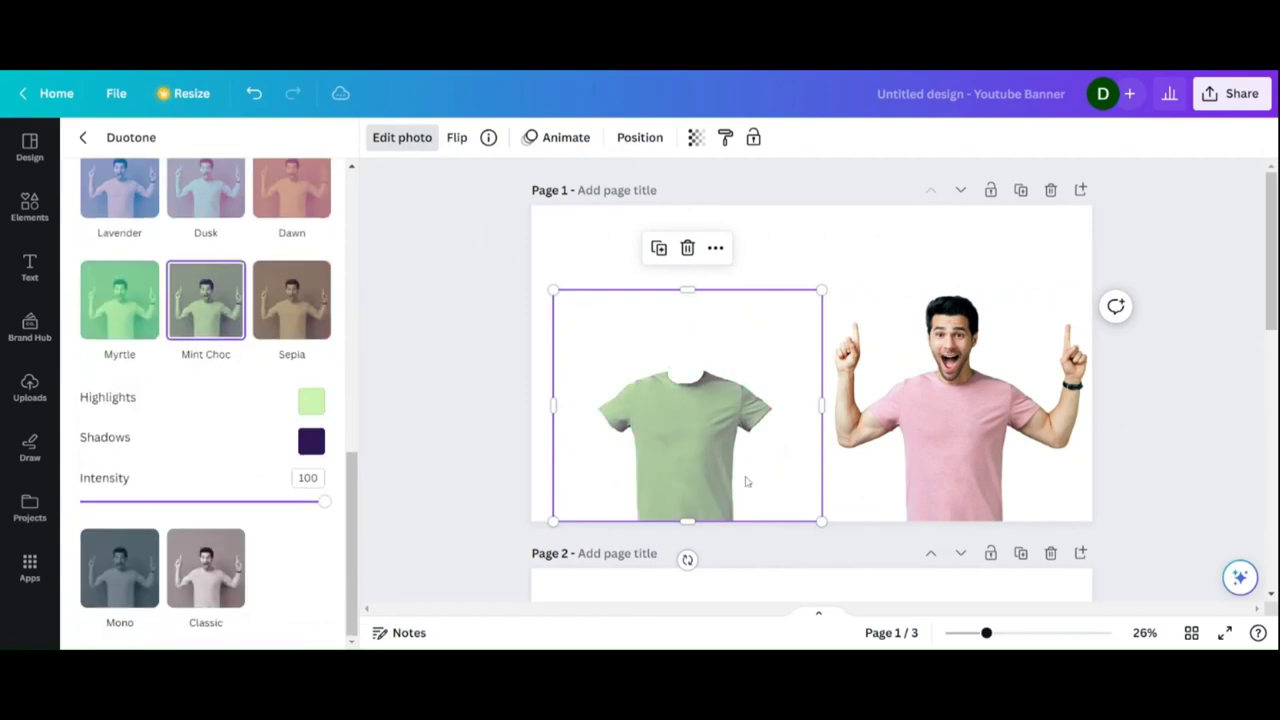
Change the T-shirt duotone's shadows colour to a vivid green, about #38991B
click(311, 441)
click(388, 581)
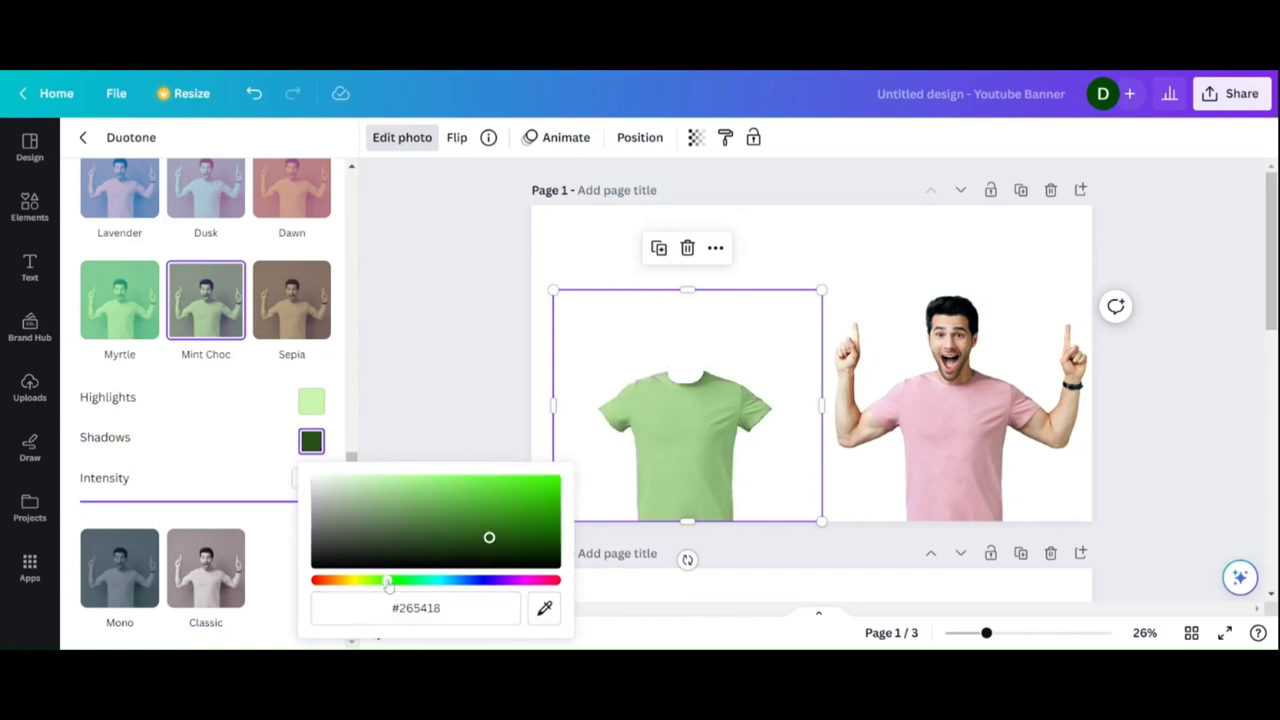
drag(490, 540, 519, 513)
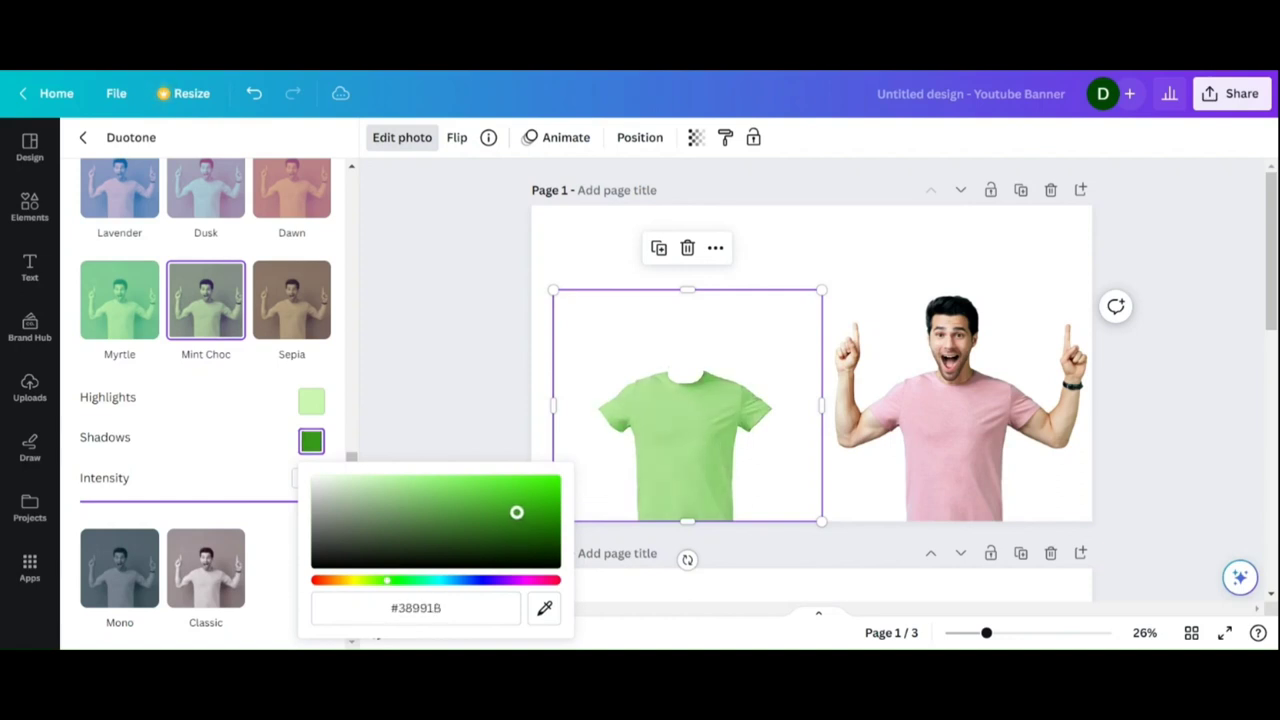
click(503, 409)
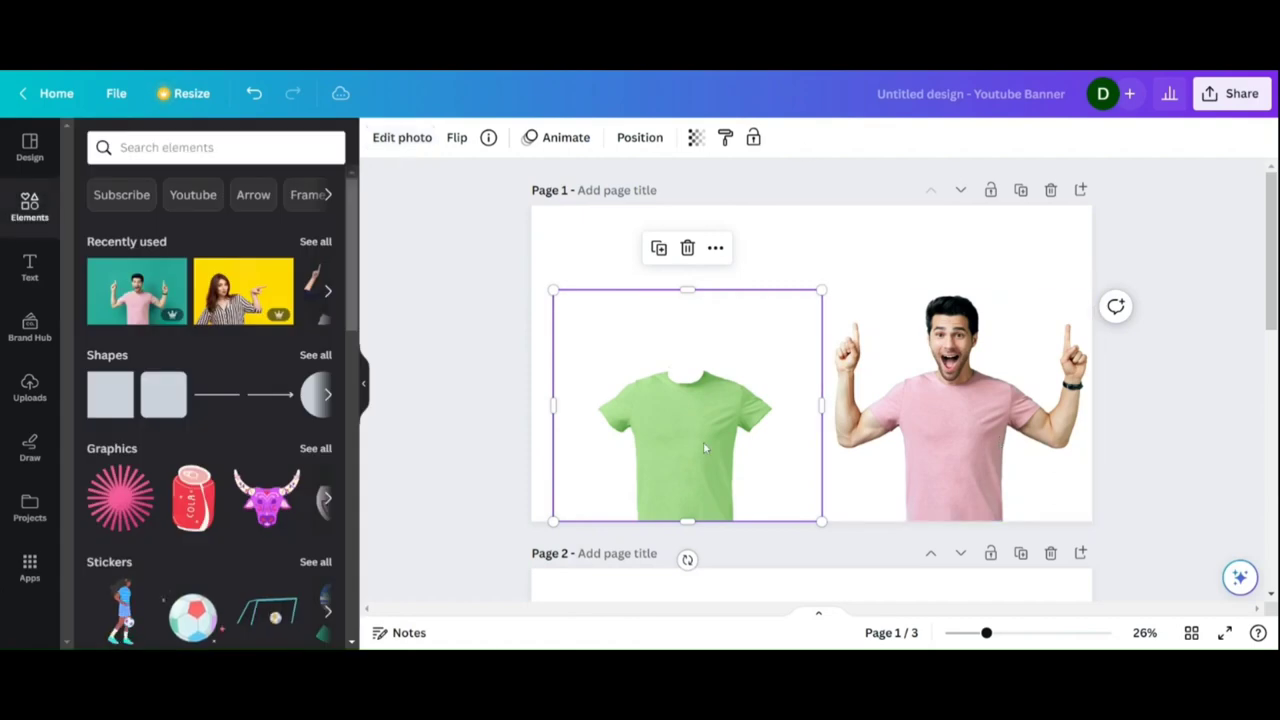
Move the green T-shirt over the man cutout and bring it forward so it covers the pink shirt
drag(704, 442, 968, 441)
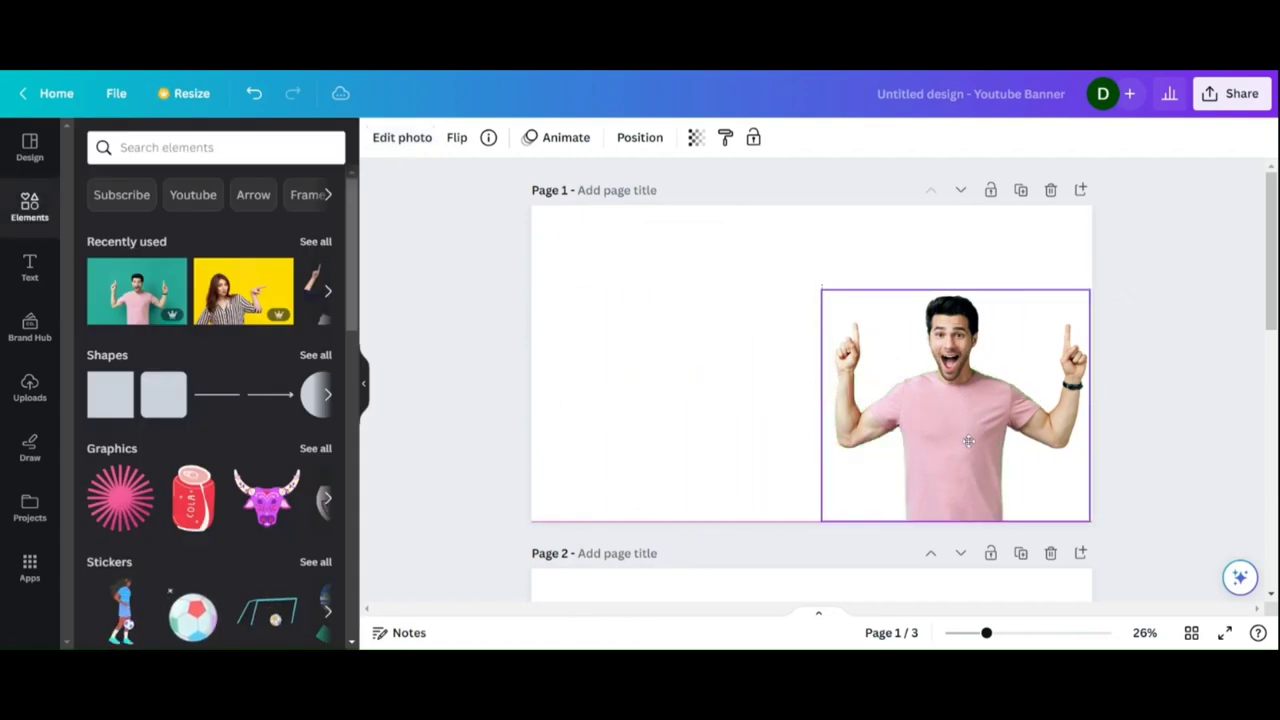
click(639, 137)
click(118, 181)
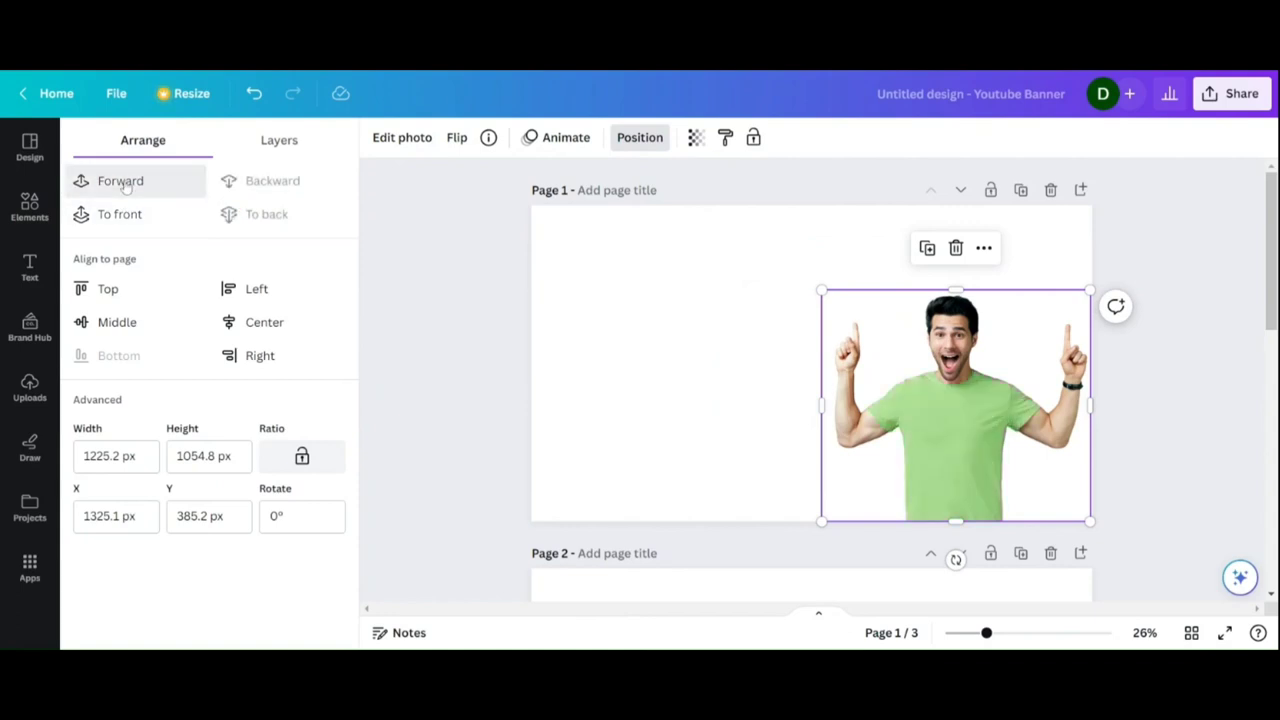
Scale the man cutout down to about 1218 × 1055 px and shift the green T-shirt to about X 1280, Y 408 px
drag(970, 446, 966, 443)
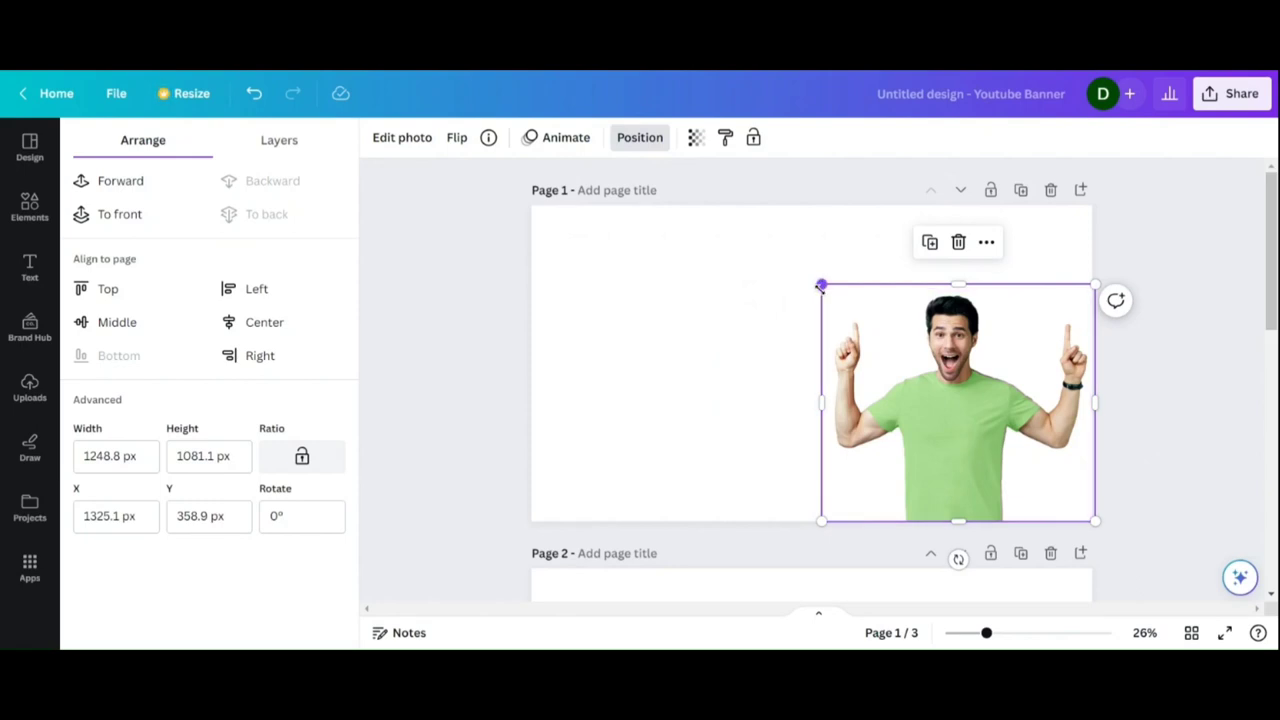
drag(820, 287, 819, 294)
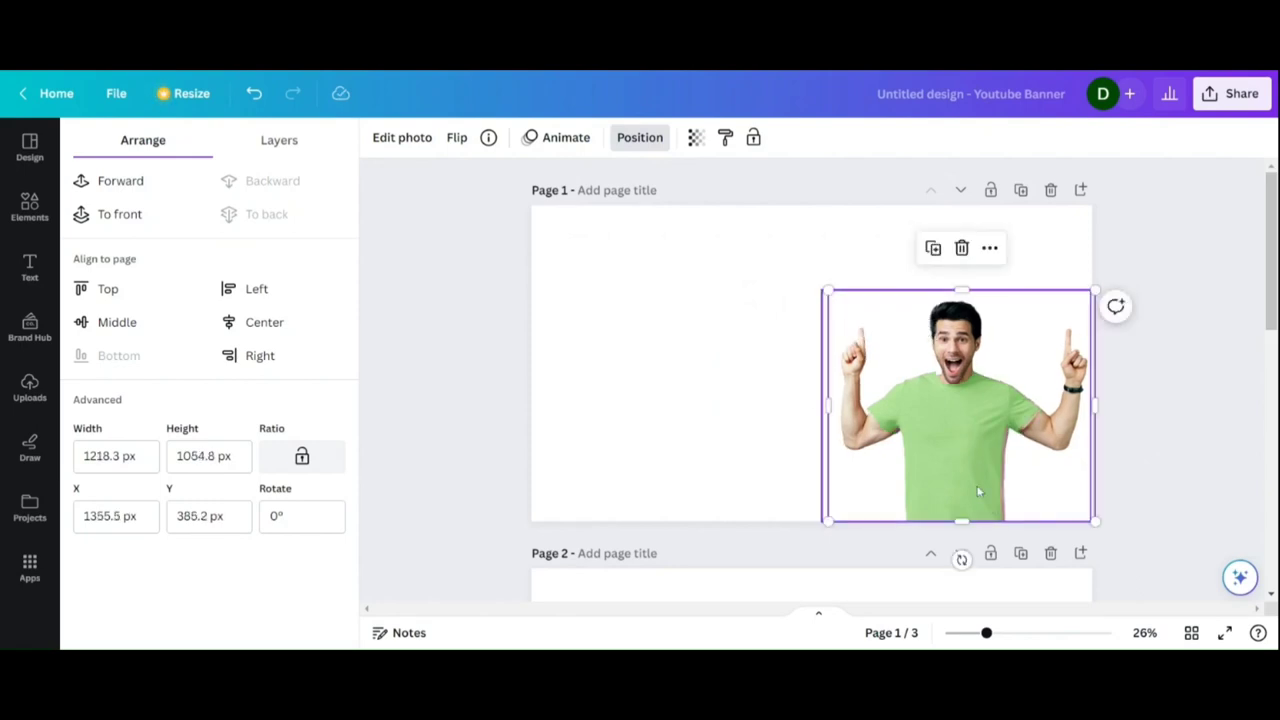
drag(980, 490, 958, 473)
click(972, 481)
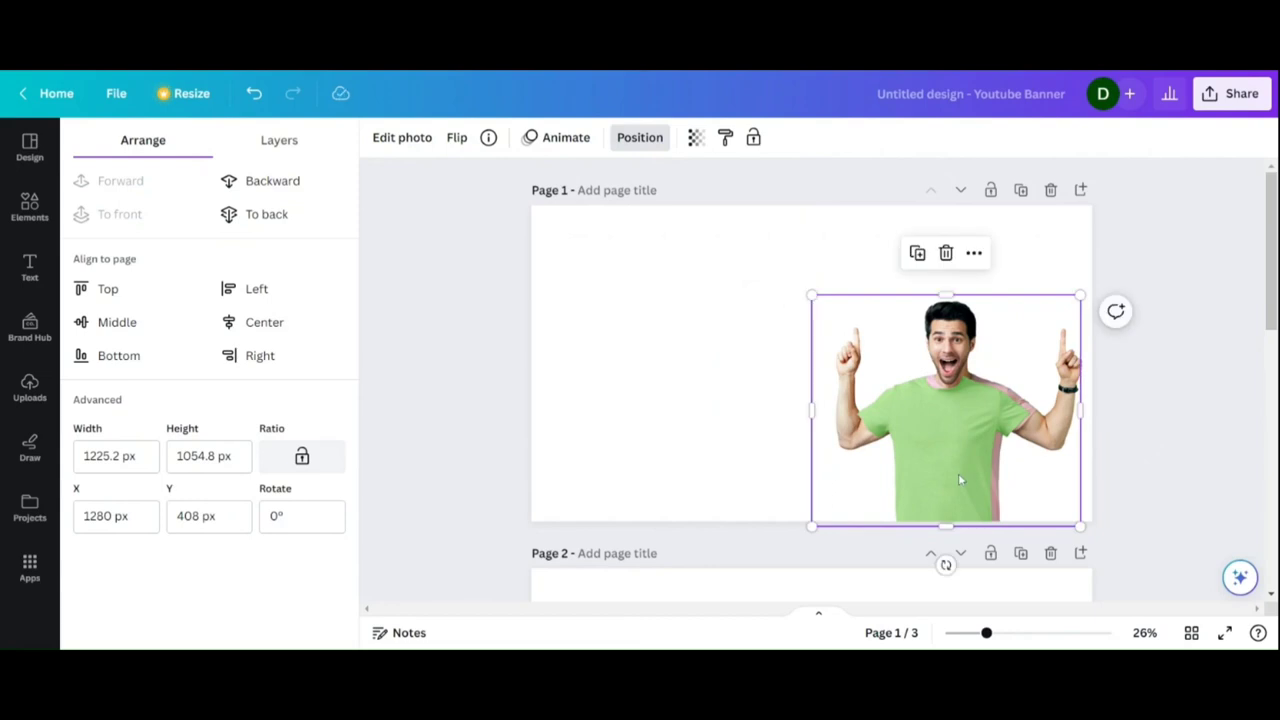
Nudge the green T-shirt to X 1318 px and Y 397 px so it lines up with the man's shirt
key(Right)
key(Right)
key(Right)
key(Right)
key(Right)
key(Right)
key(Right)
key(Right)
key(Right)
key(Right)
key(Right)
key(Right)
key(Right)
key(Right)
key(Right)
key(Right)
key(Right)
key(Right)
key(Right)
key(Right)
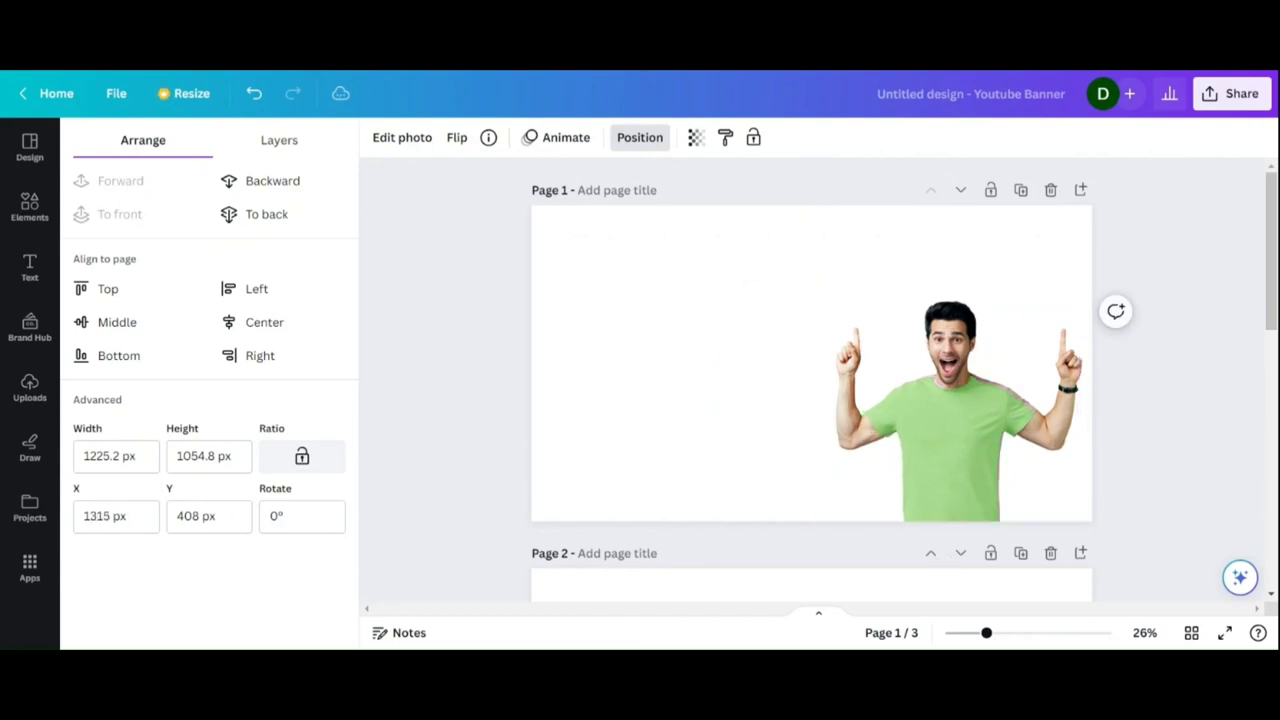
key(Right)
key(Right)
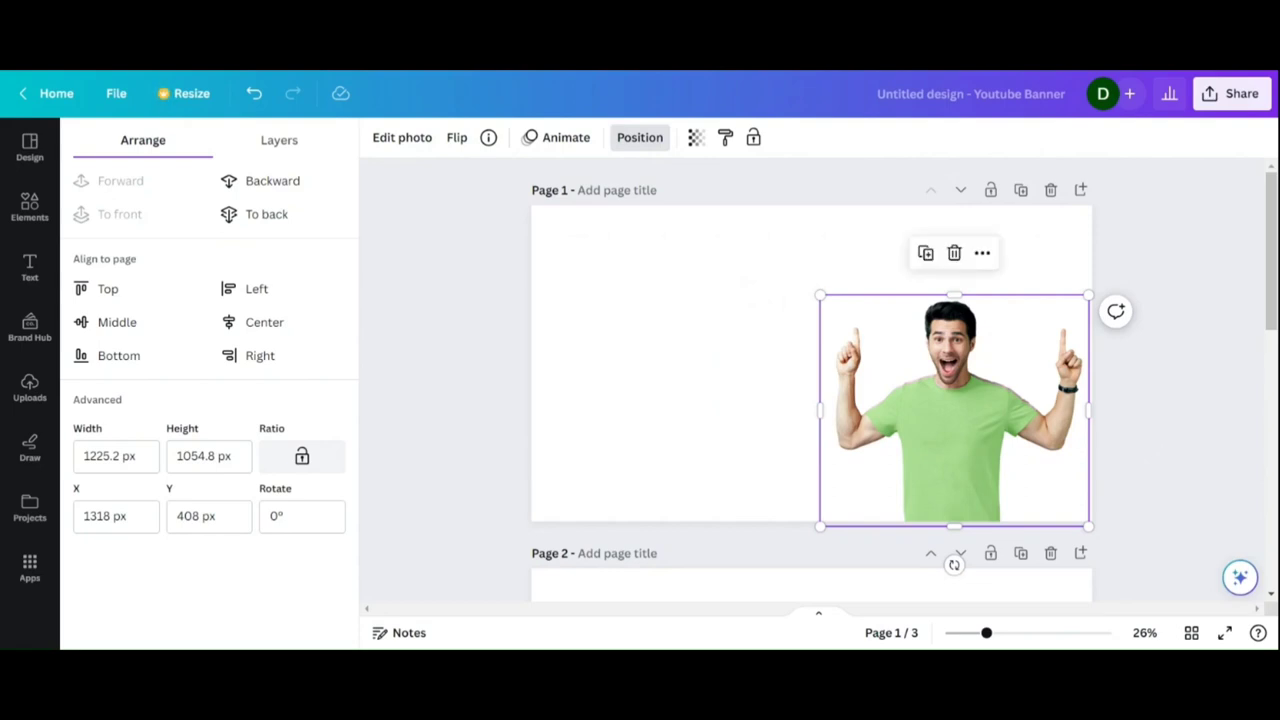
key(Up)
key(Up)
key(Up)
key(Up)
key(Up)
key(Up)
key(Up)
key(Up)
key(Up)
key(Up)
key(Up)
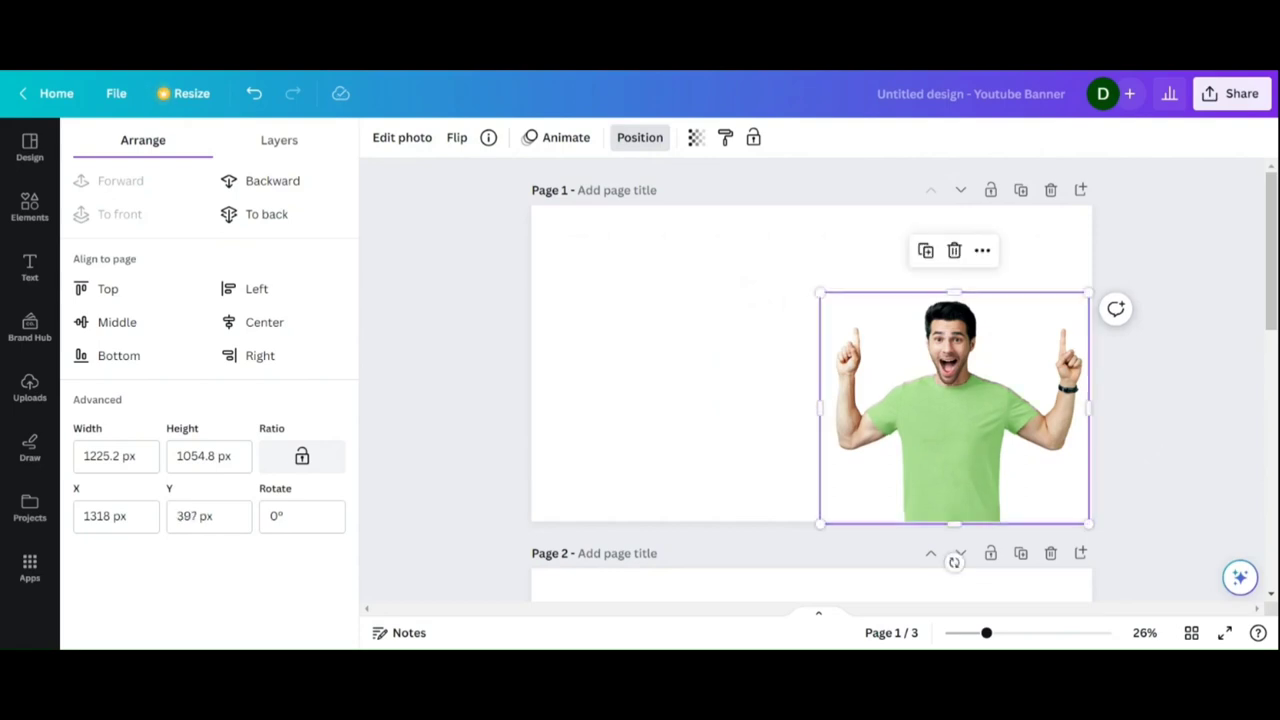
click(1130, 476)
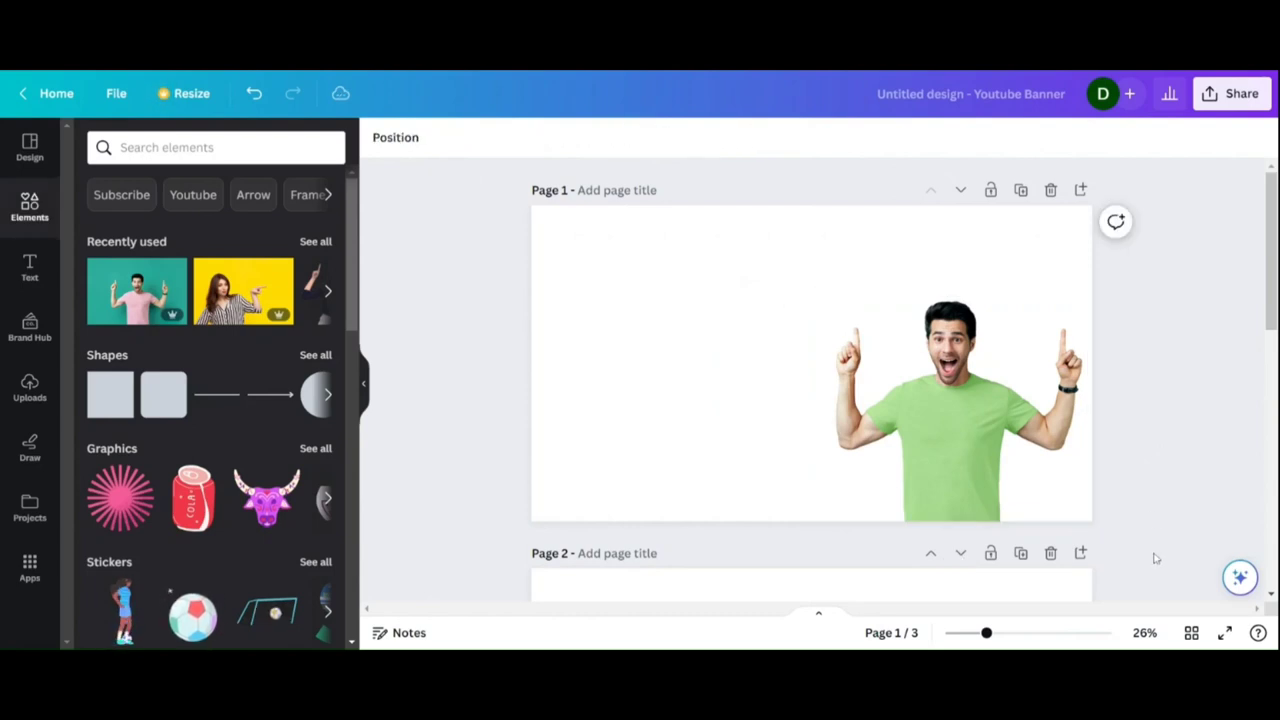
Duplicate the green T-shirt and the man cutout, placing both copies together on the page's left half
click(935, 466)
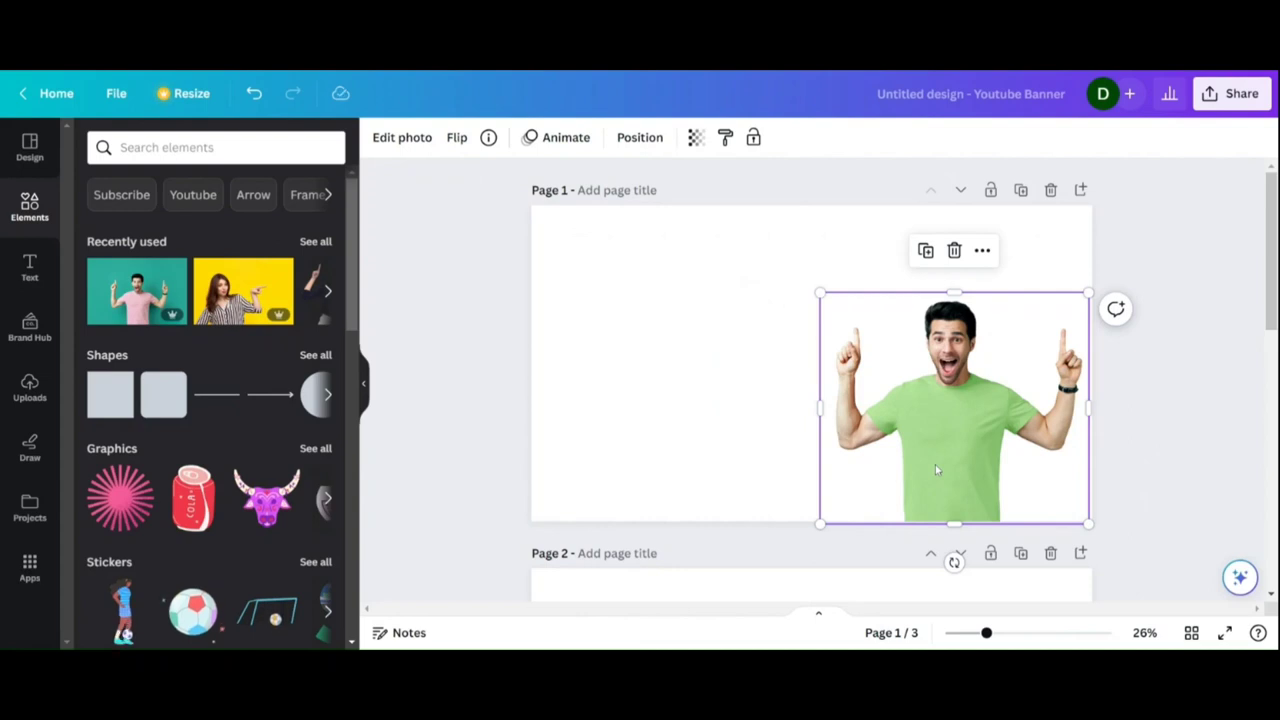
drag(935, 466, 636, 471)
click(978, 365)
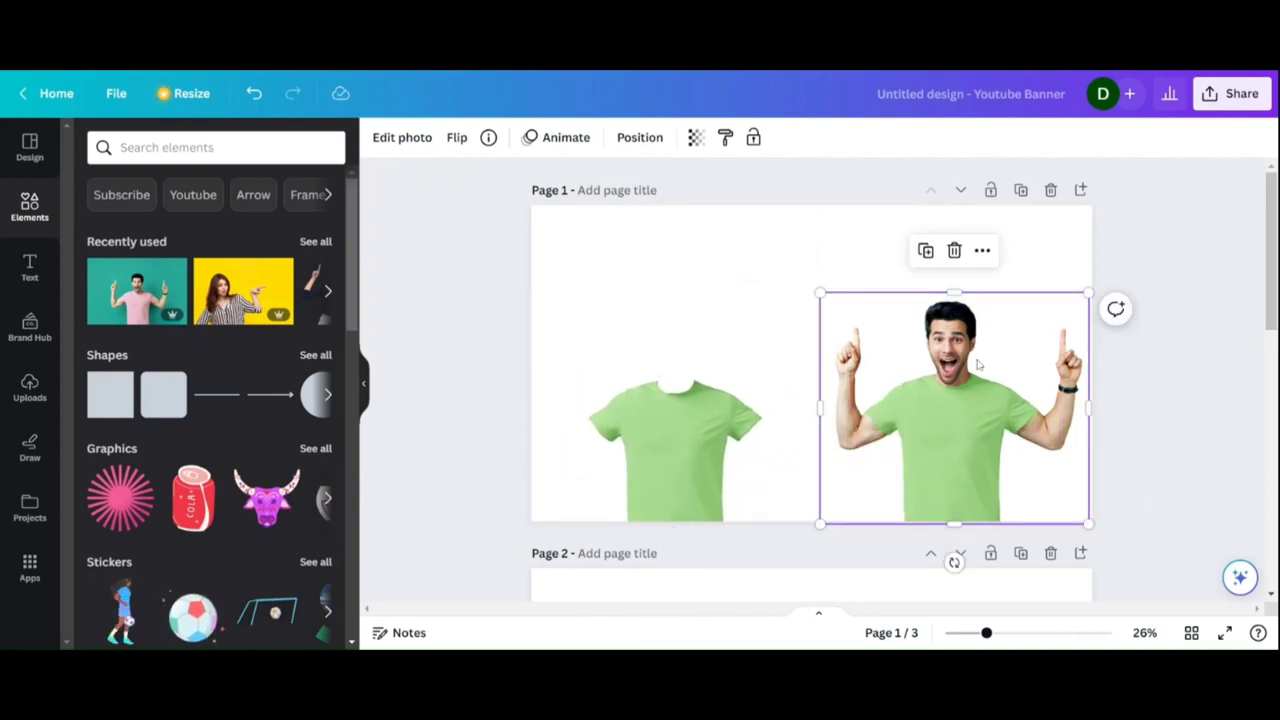
key(ctrl+bracketleft)
drag(968, 400, 697, 397)
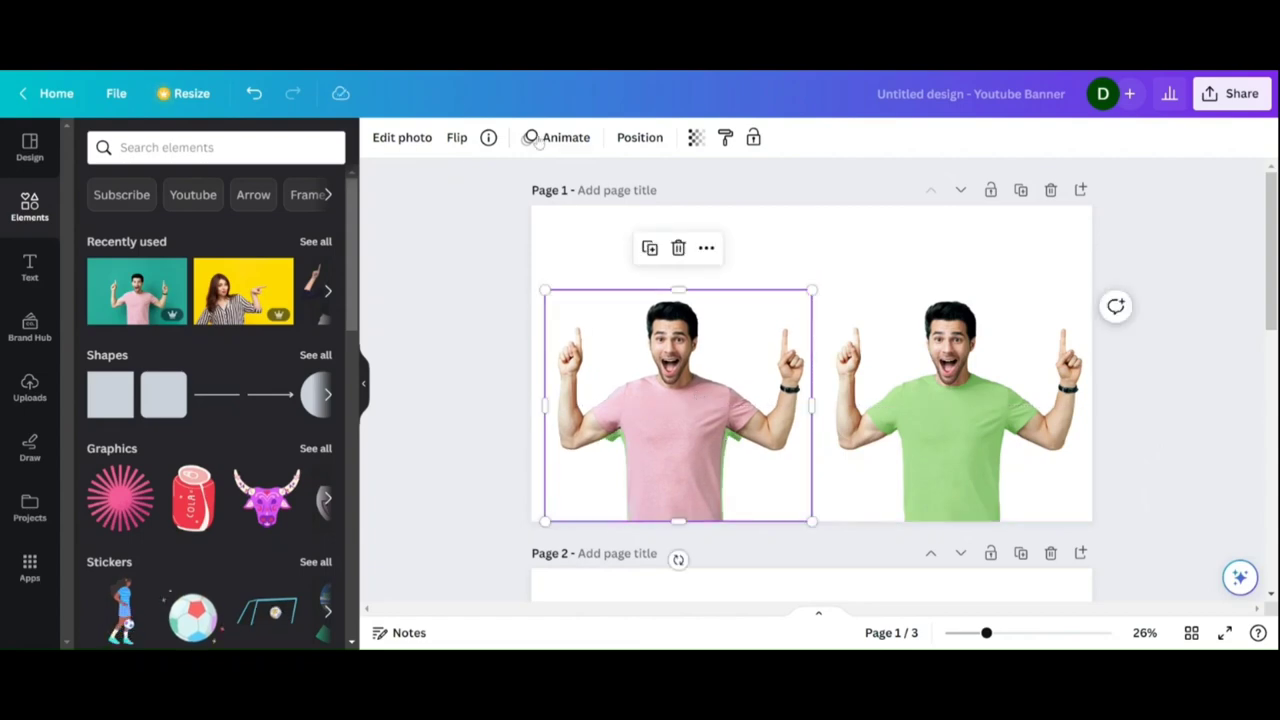
Send the copied man cutout behind the copied T-shirt and align the shirt over the man's body
click(639, 137)
click(271, 180)
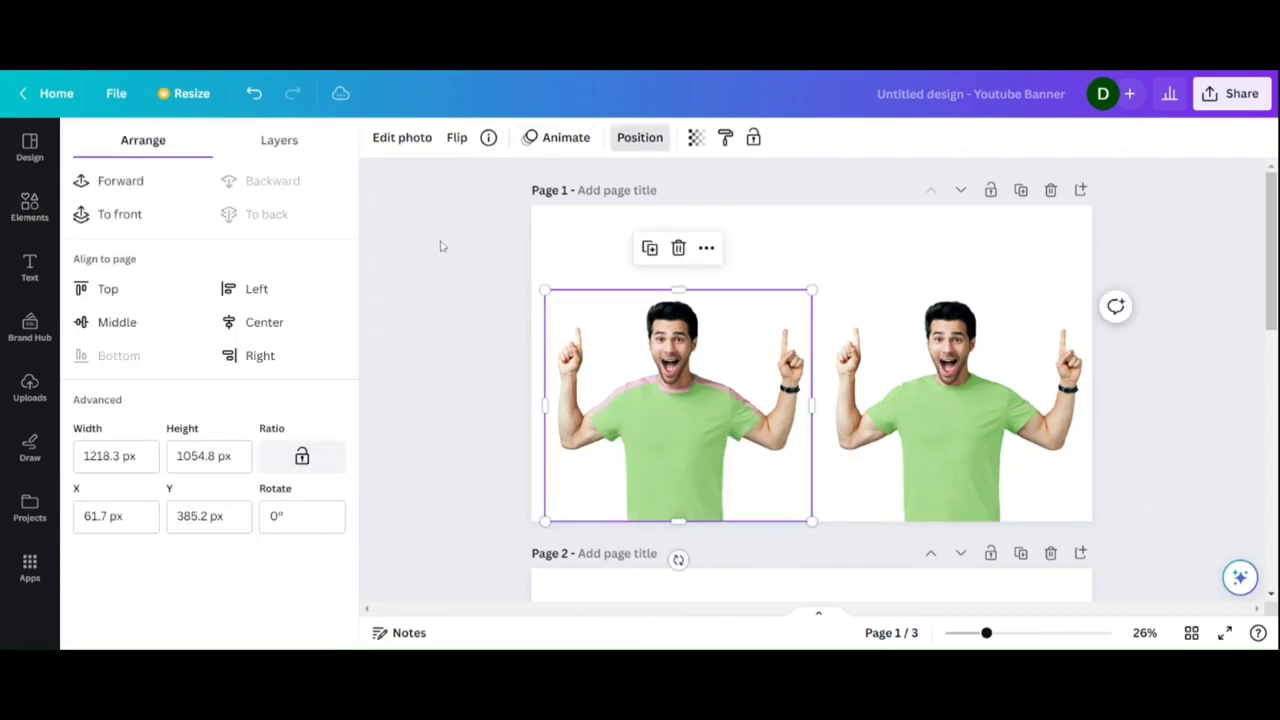
drag(692, 463, 692, 457)
Open the Duotone presets for the T-shirt copy on the page's left half
click(402, 137)
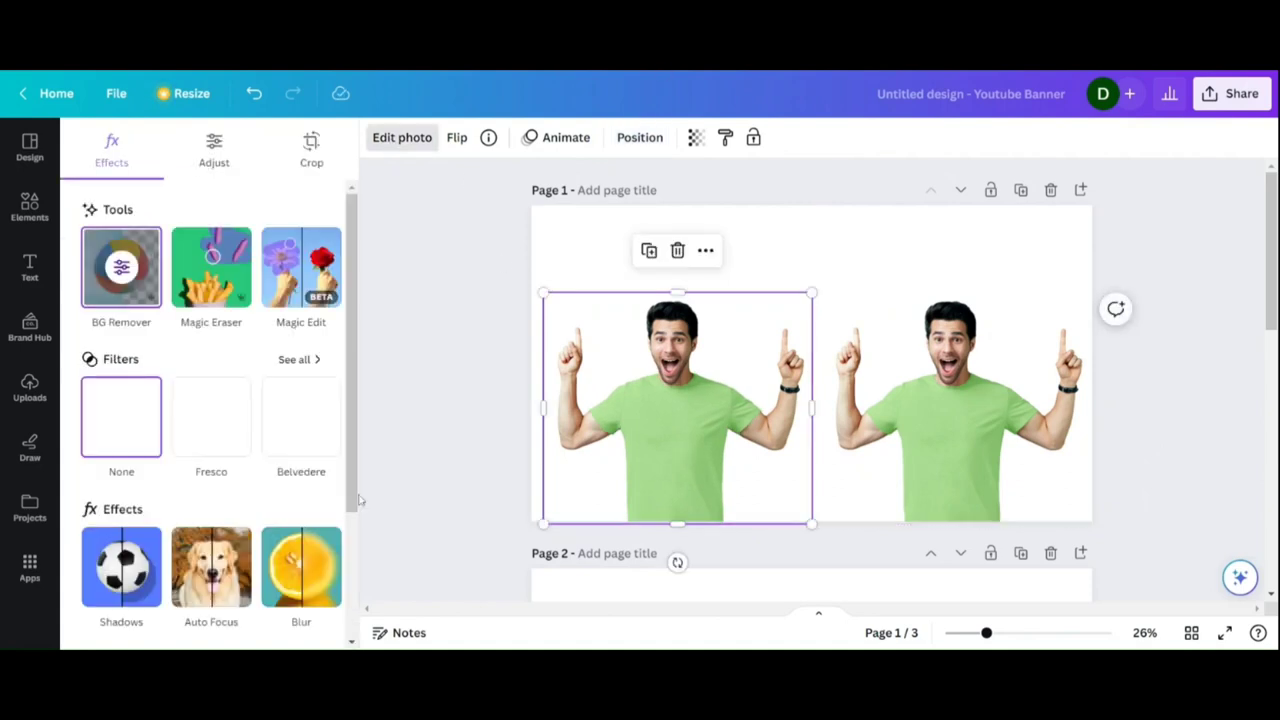
scroll(320, 510, down, 1)
click(286, 500)
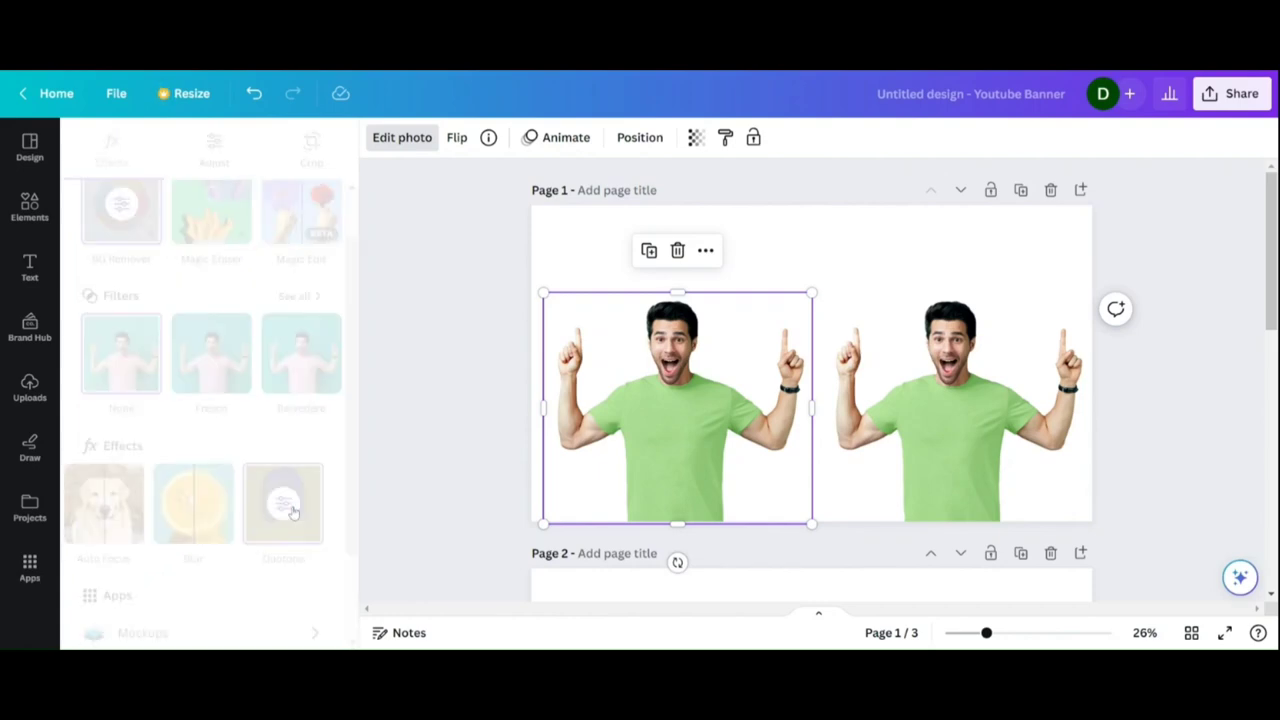
scroll(292, 512, down, 1)
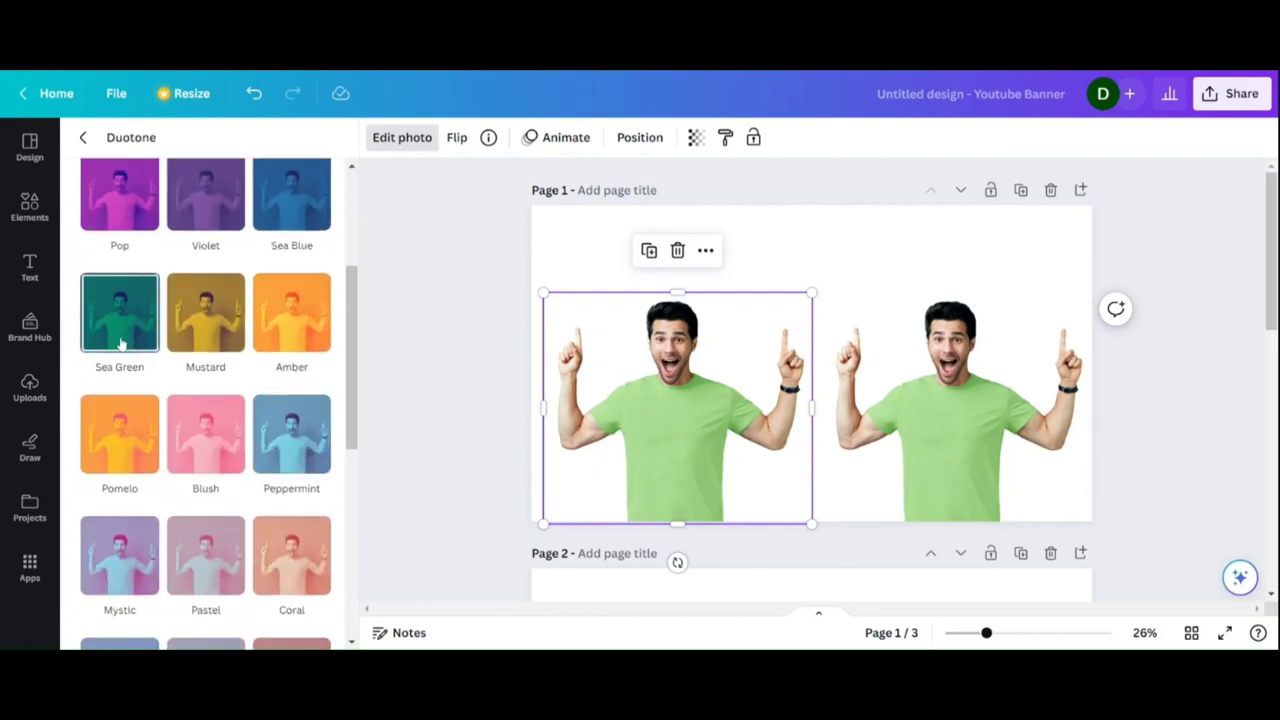
scroll(280, 300, down, 2)
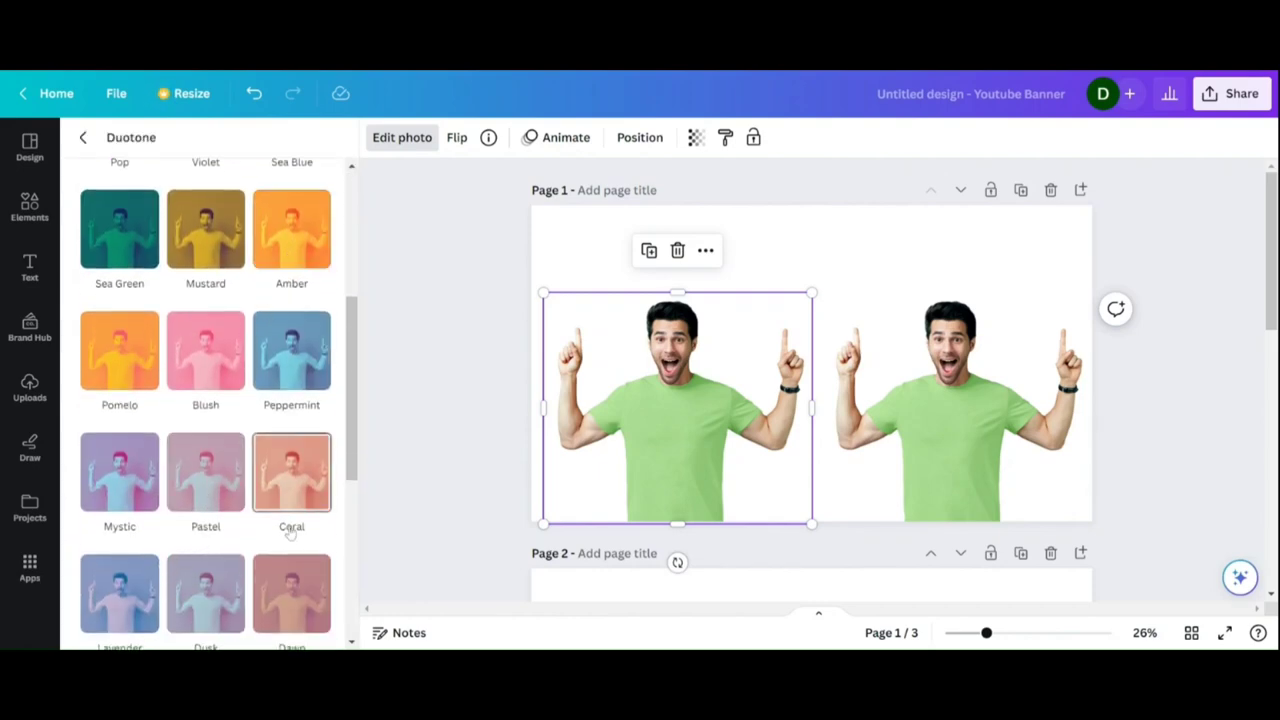
scroll(290, 370, down, 5)
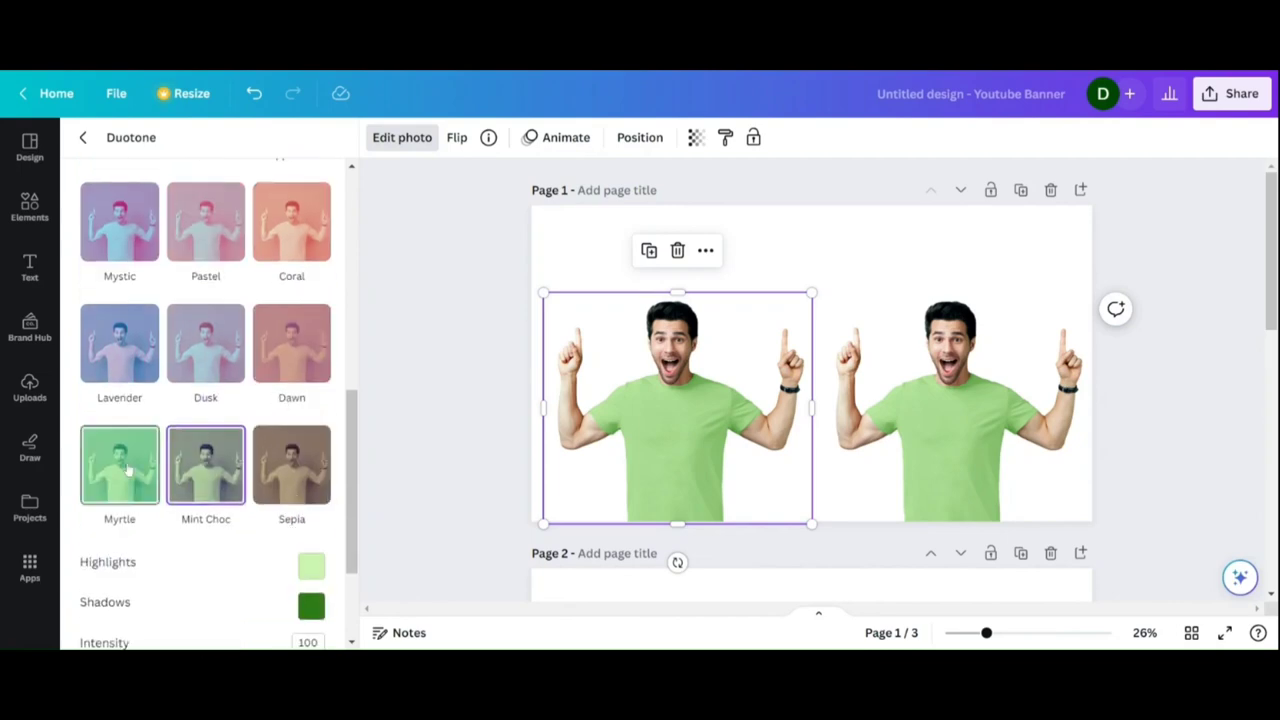
Try the Myrtle, Dawn and Peppermint duotones on the left T-shirt copy
click(125, 473)
click(296, 356)
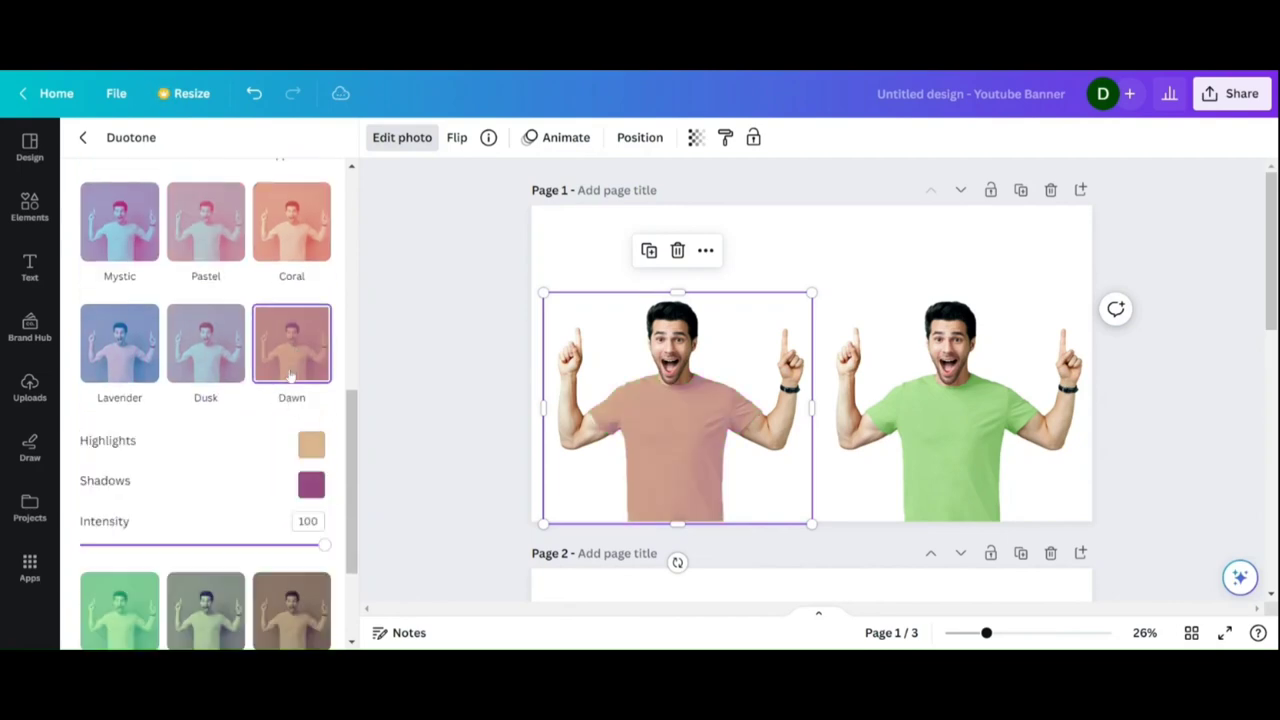
scroll(290, 375, up, 3)
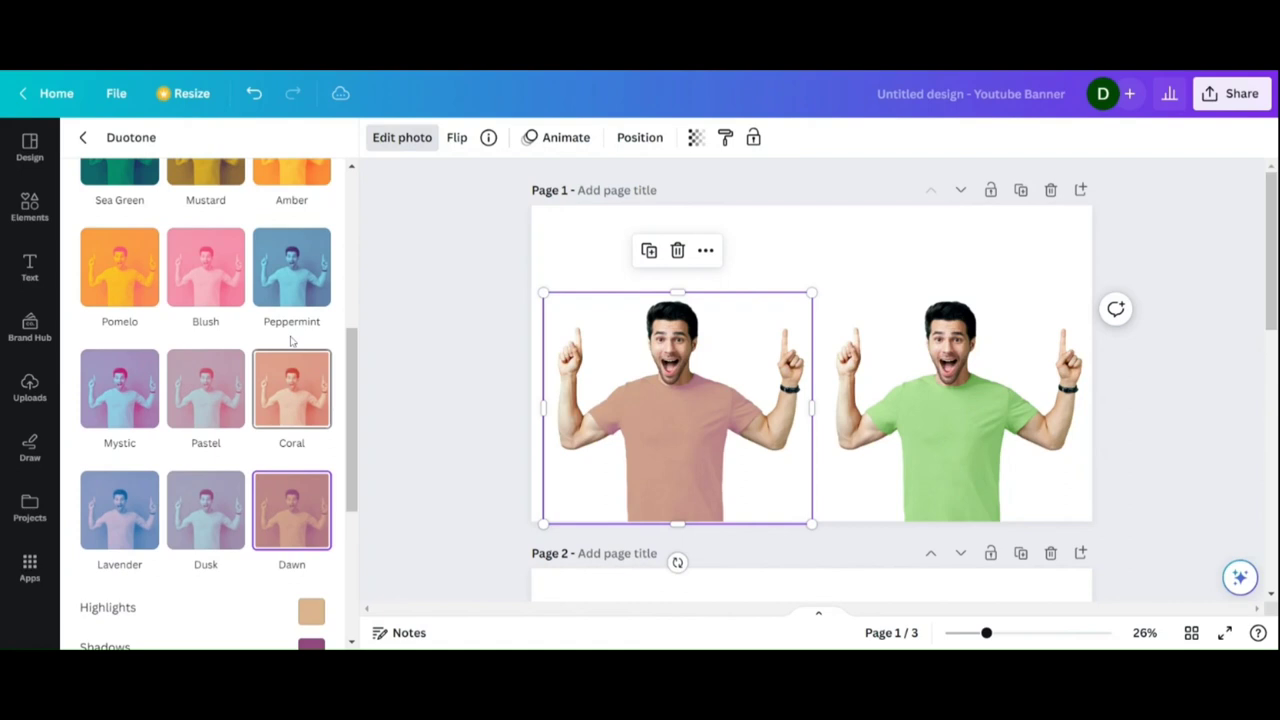
click(291, 285)
scroll(291, 296, up, 2)
scroll(291, 296, up, 2)
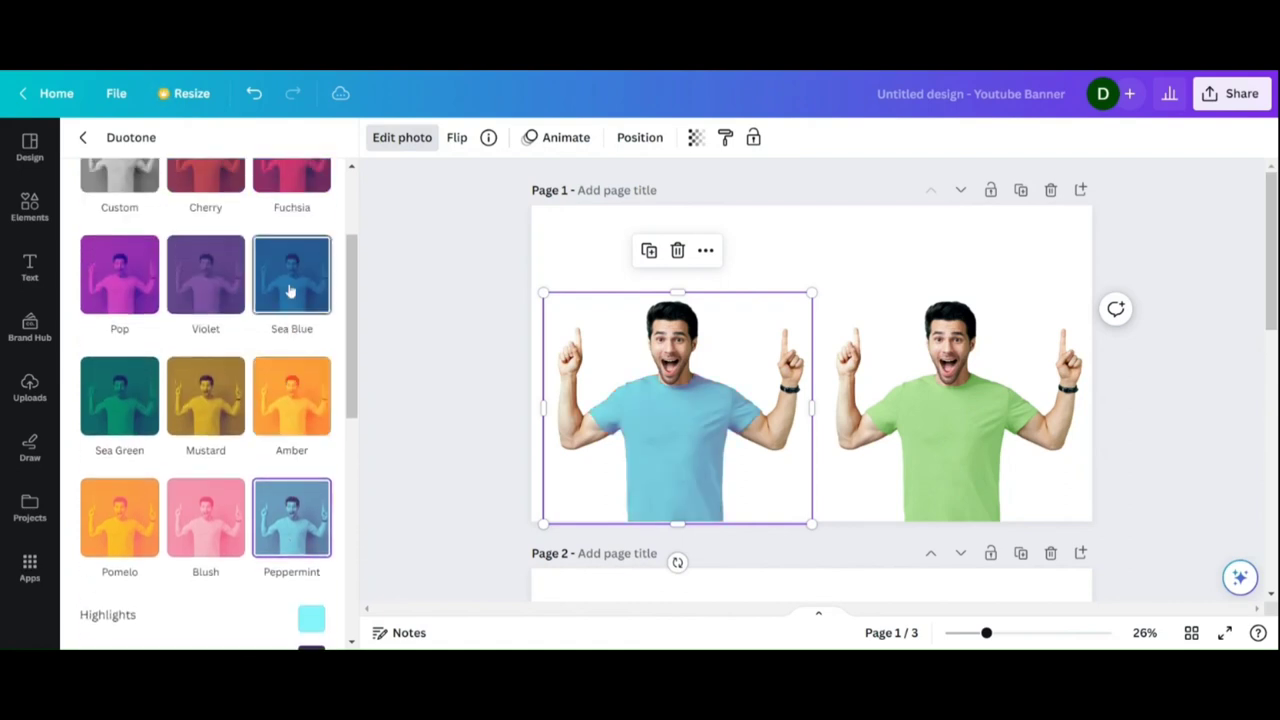
Apply the Sea Blue duotone to the left T-shirt copy and darken its shadows colour to about #070822
click(290, 290)
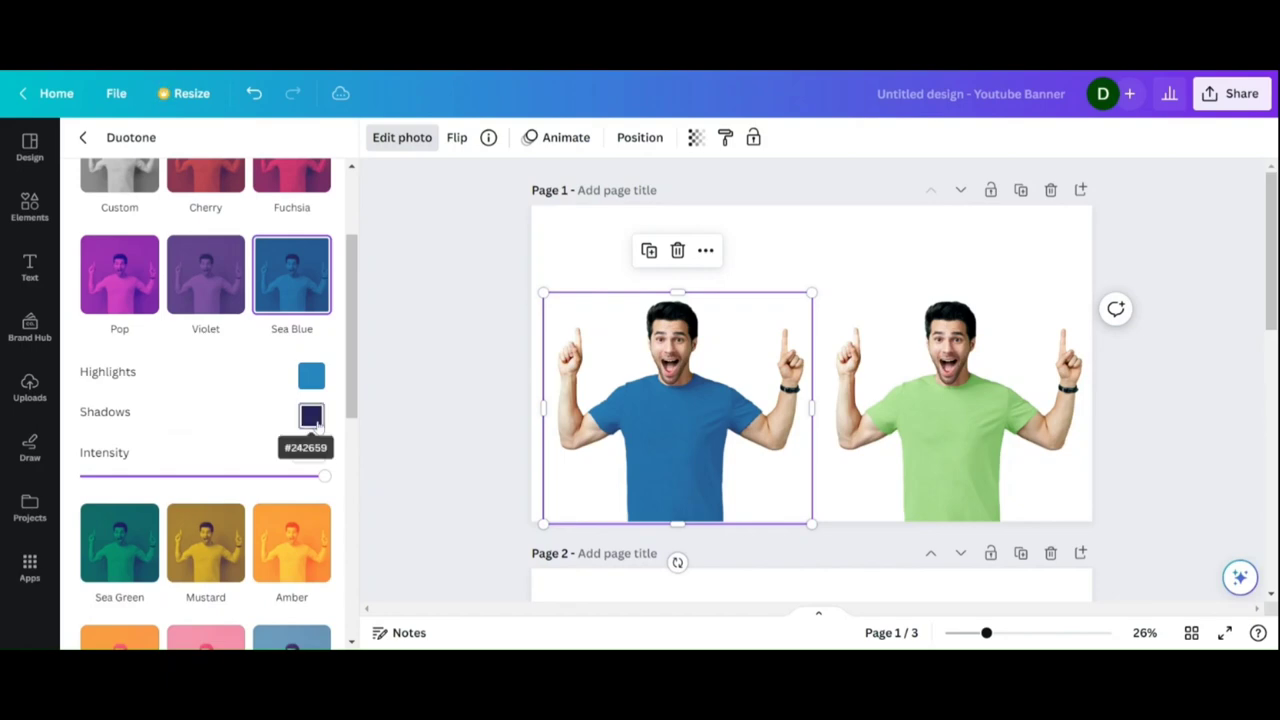
click(313, 418)
drag(459, 513, 466, 515)
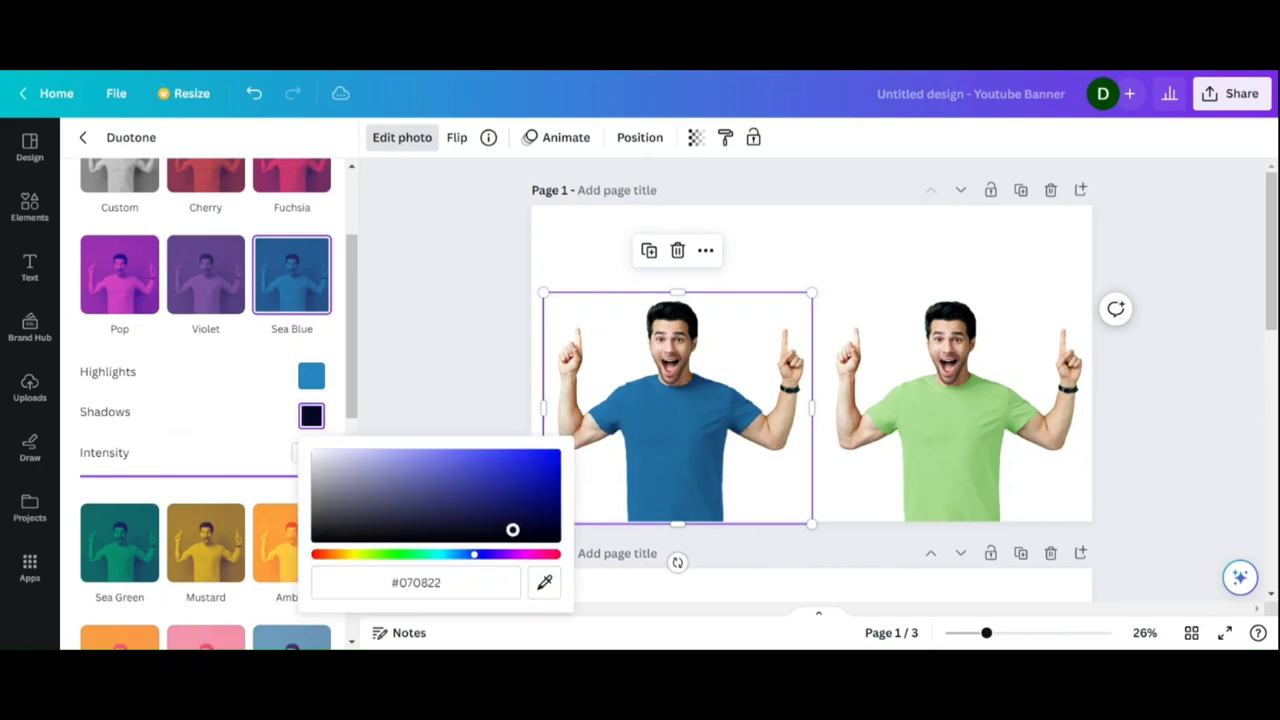
click(627, 357)
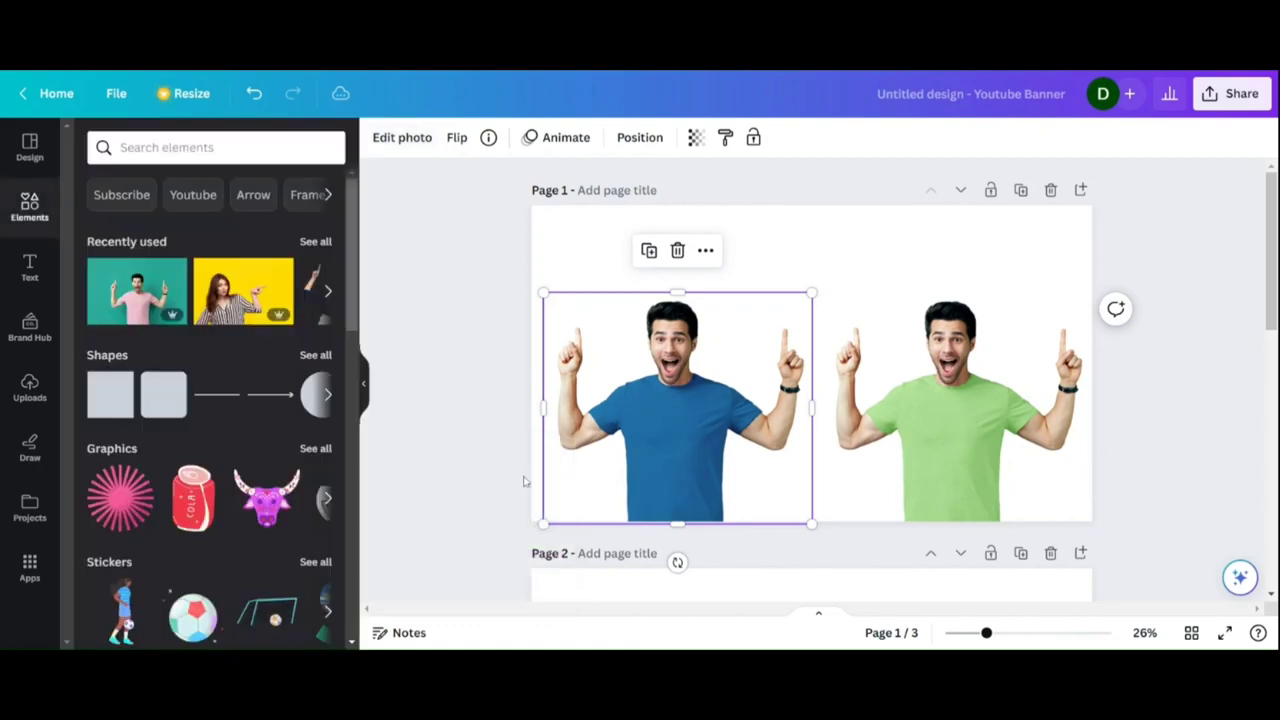
click(1148, 340)
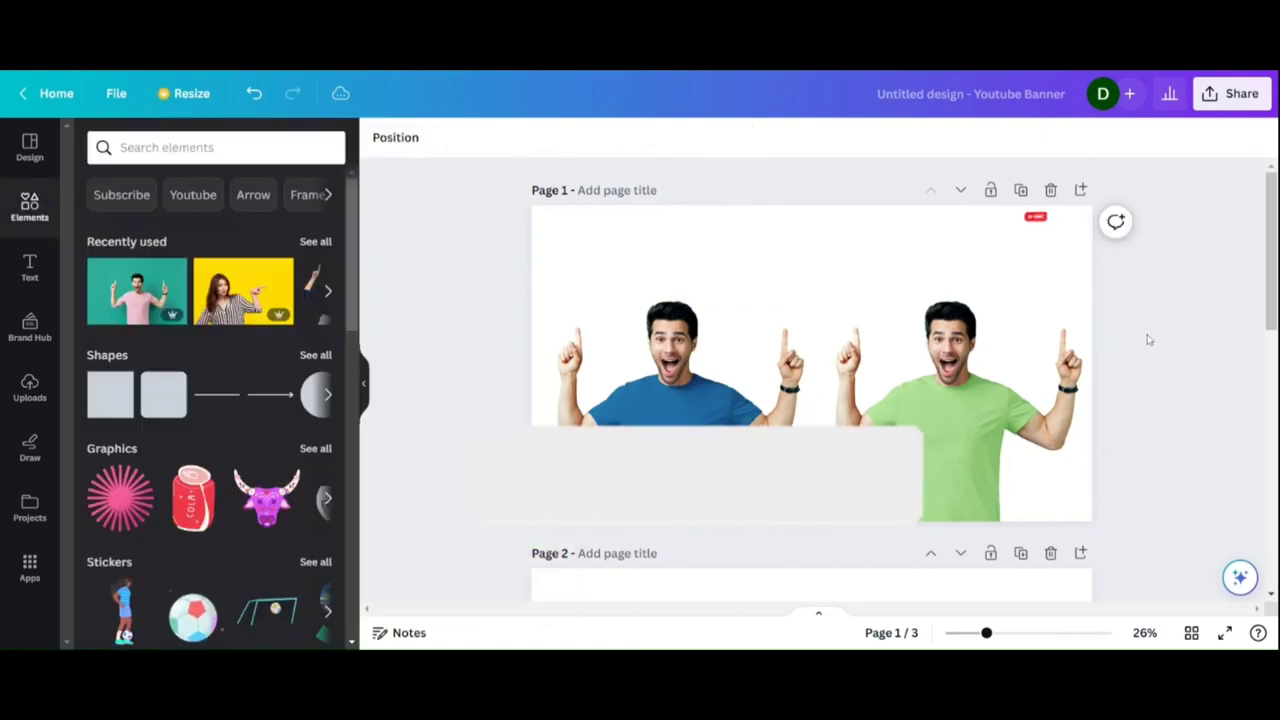